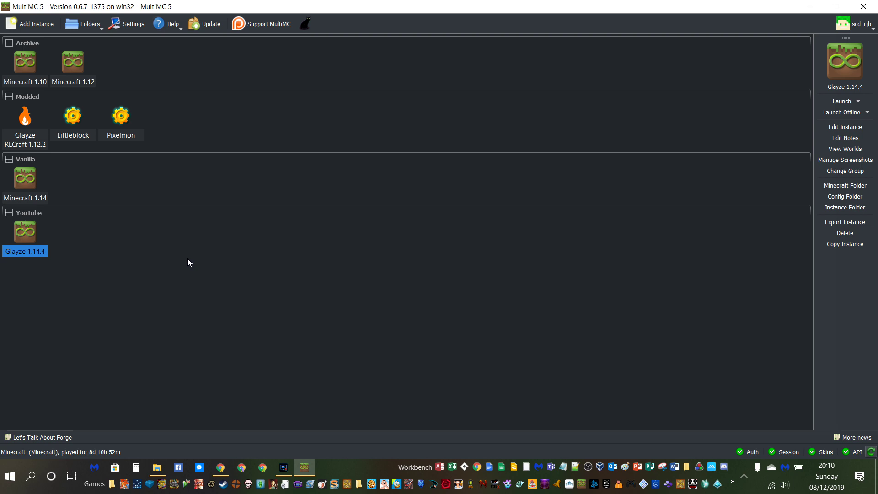
Step: Look through the Minecraft instances in the Archive, Modded, Vanilla and YouTube groups by selecting them one after another
{"action": "left_click", "coordinate": [35, 73]}
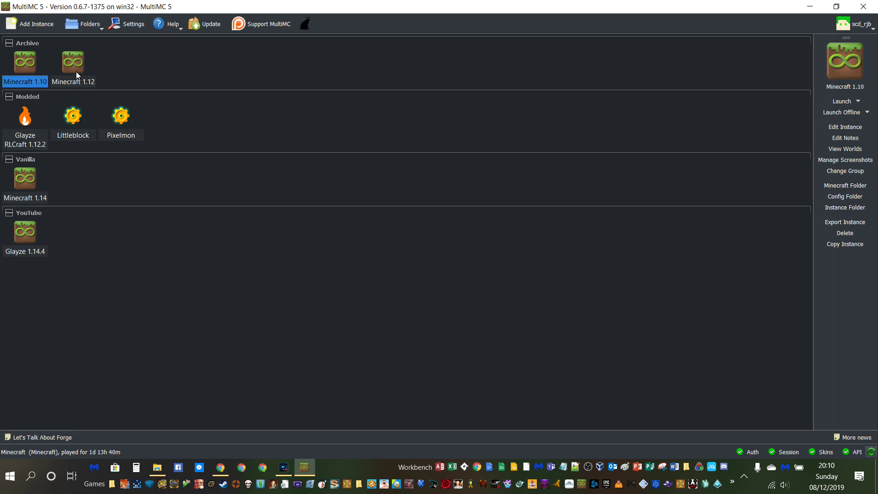
{"action": "left_click", "coordinate": [76, 71]}
{"action": "left_click", "coordinate": [31, 132]}
{"action": "left_click", "coordinate": [91, 128]}
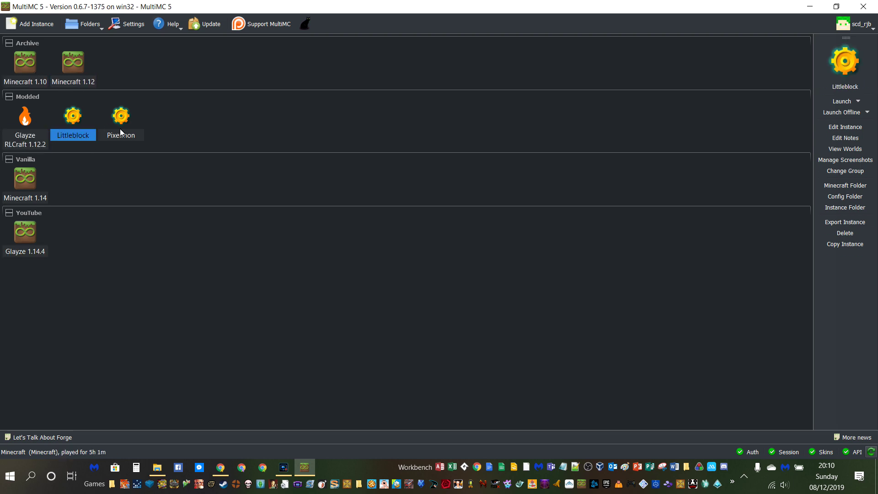
{"action": "left_click", "coordinate": [122, 132]}
{"action": "key", "text": "Down"}
{"action": "key", "text": "Down"}
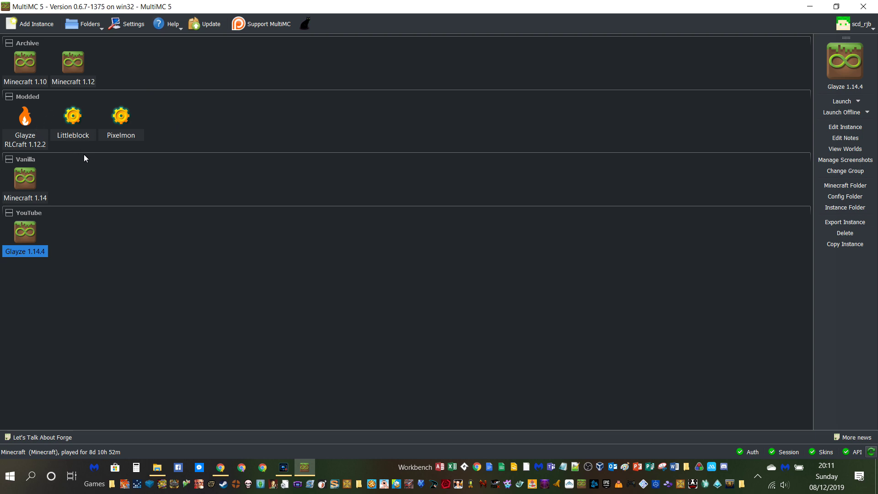
Step: Inspect the Littleblock instance's component versions and loader mods in its edit window, and close the window
{"action": "left_click", "coordinate": [78, 136]}
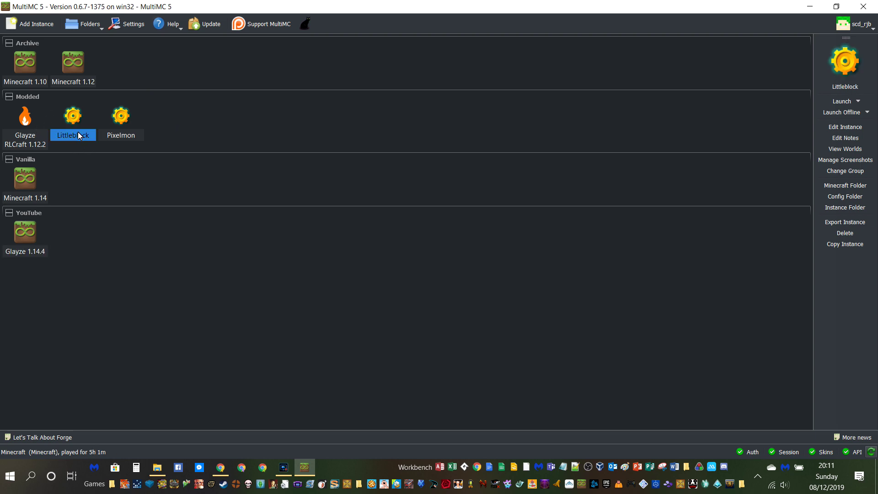
{"action": "left_click", "coordinate": [848, 127]}
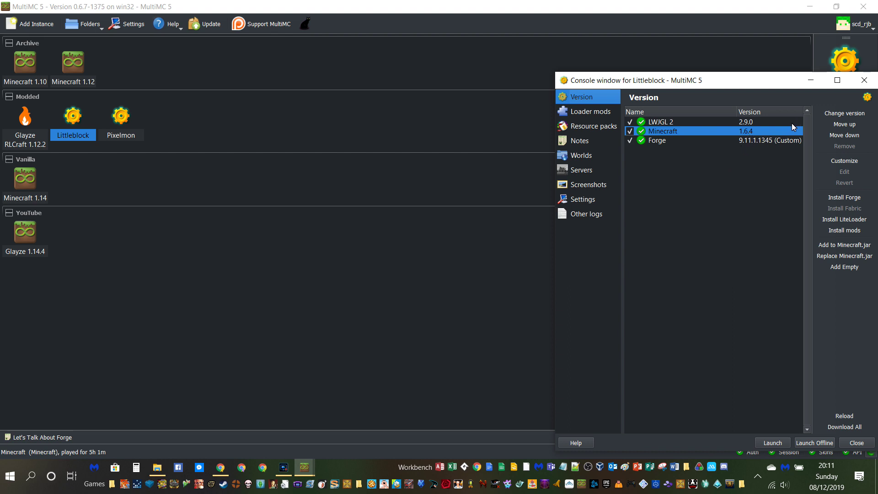
{"action": "left_click", "coordinate": [602, 112]}
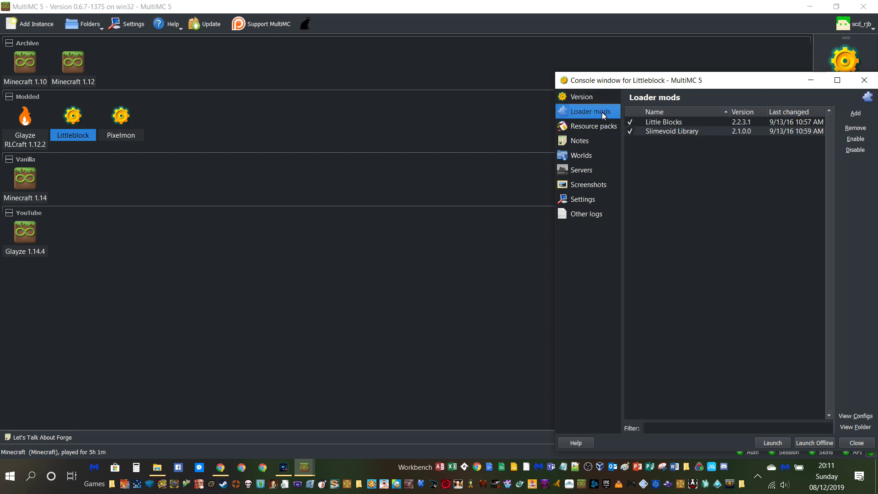
{"action": "left_click", "coordinate": [658, 123]}
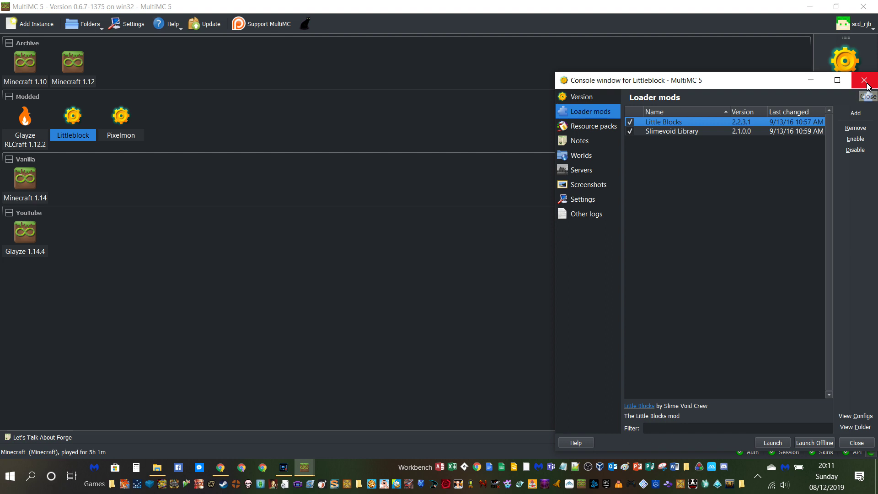
{"action": "left_click", "coordinate": [595, 99]}
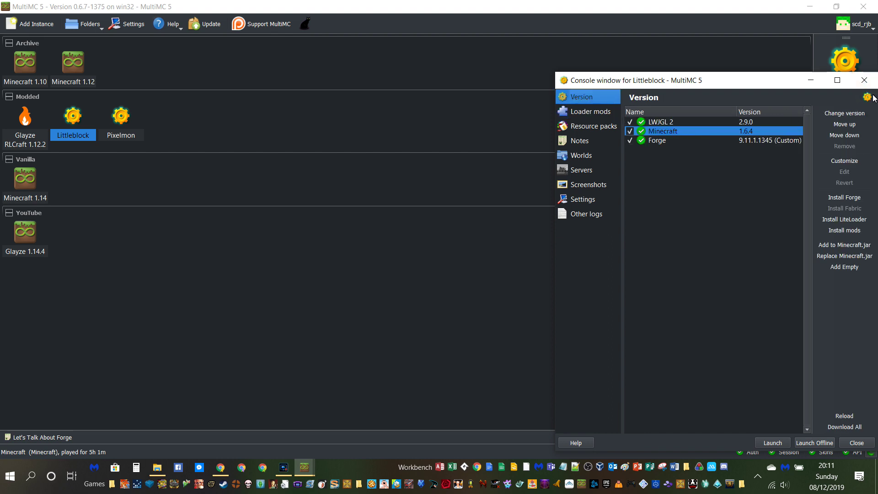
{"action": "left_click", "coordinate": [772, 142]}
{"action": "left_click", "coordinate": [707, 131]}
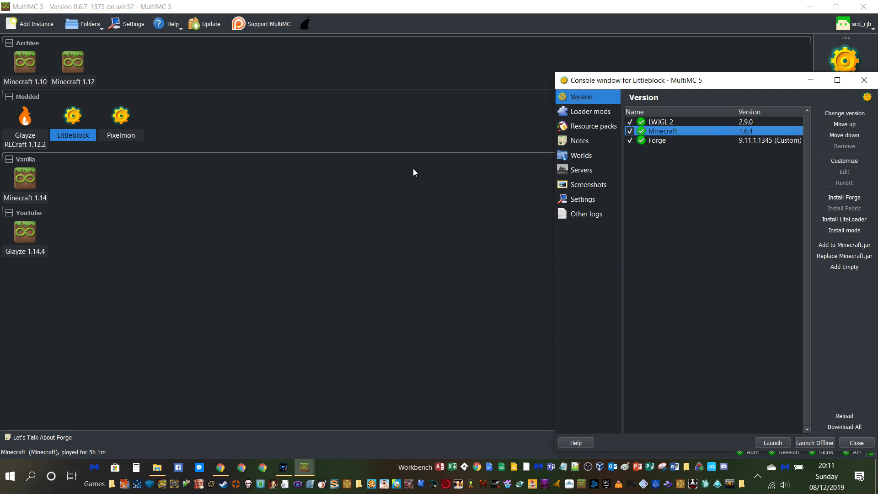
{"action": "key", "text": "Escape"}
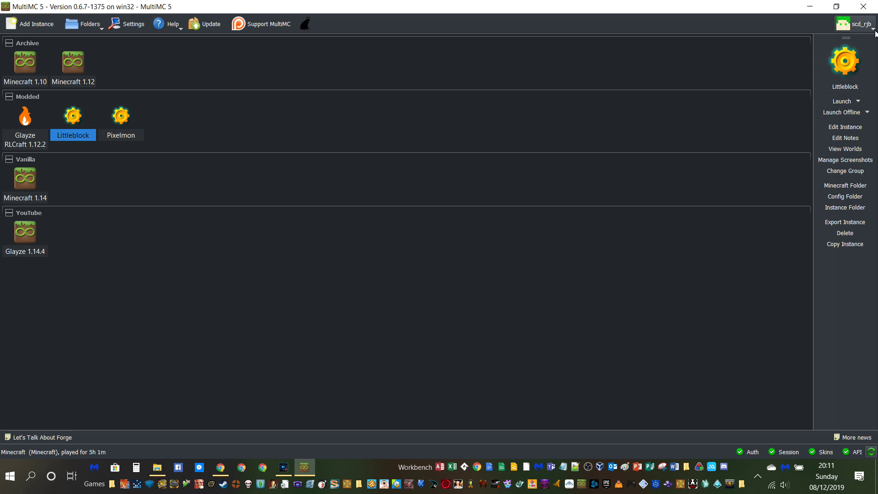
Step: View the launcher's account options and dismiss them without changing the account
{"action": "left_click", "coordinate": [855, 24]}
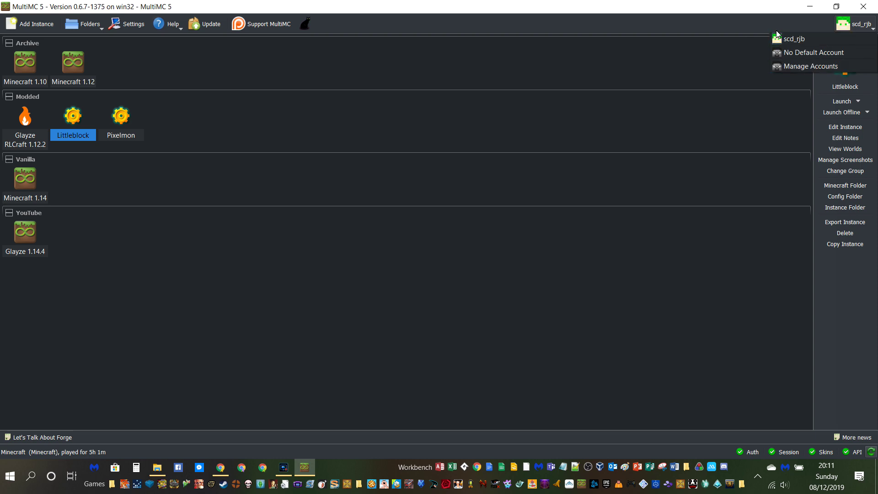
{"action": "left_click", "coordinate": [653, 97]}
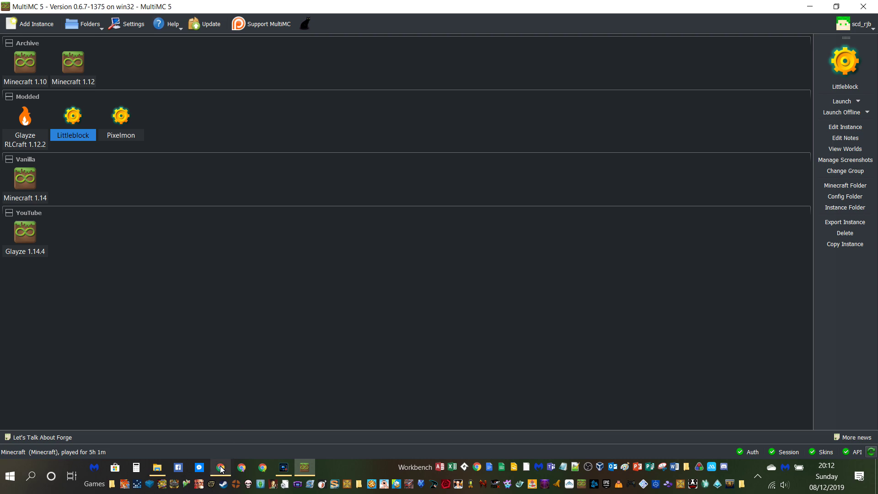
Step: Switch to Chrome and read through the RLCraft modpack page on CurseForge
{"action": "left_click", "coordinate": [218, 425]}
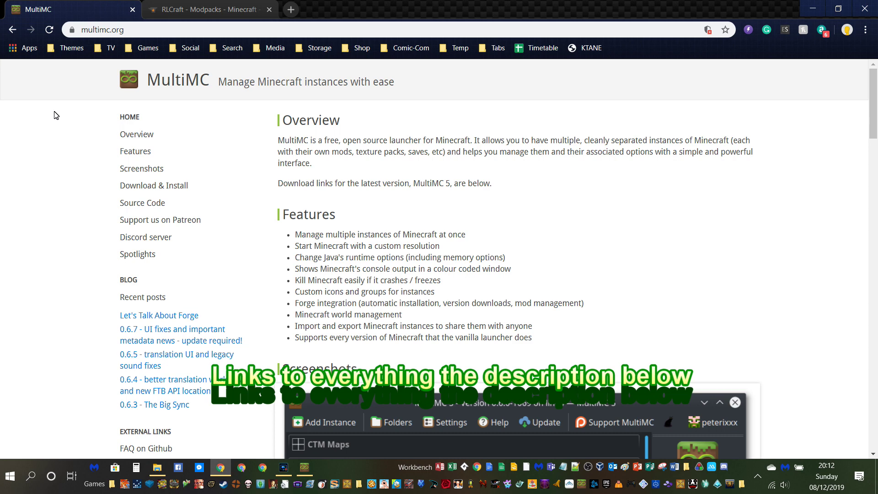
{"action": "left_click", "coordinate": [233, 8]}
{"action": "scroll", "coordinate": [343, 161], "scroll_direction": "down", "scroll_amount": 4}
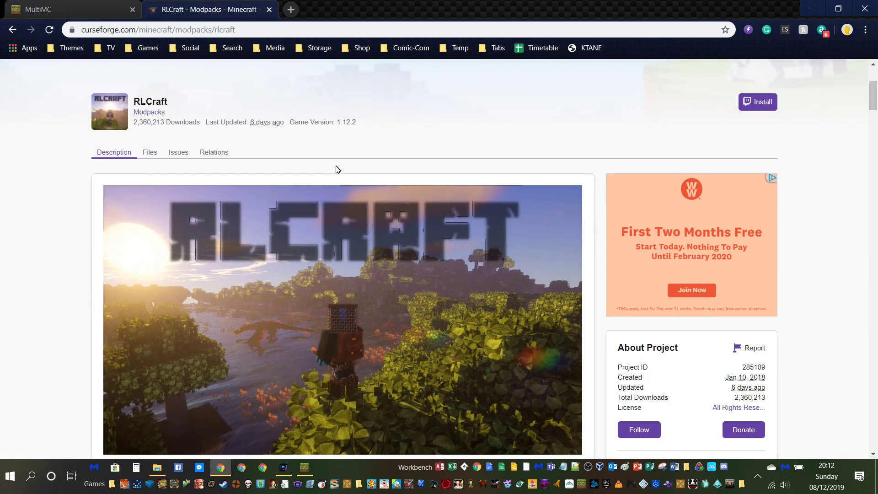
{"action": "scroll", "coordinate": [356, 188], "scroll_direction": "down", "scroll_amount": 3}
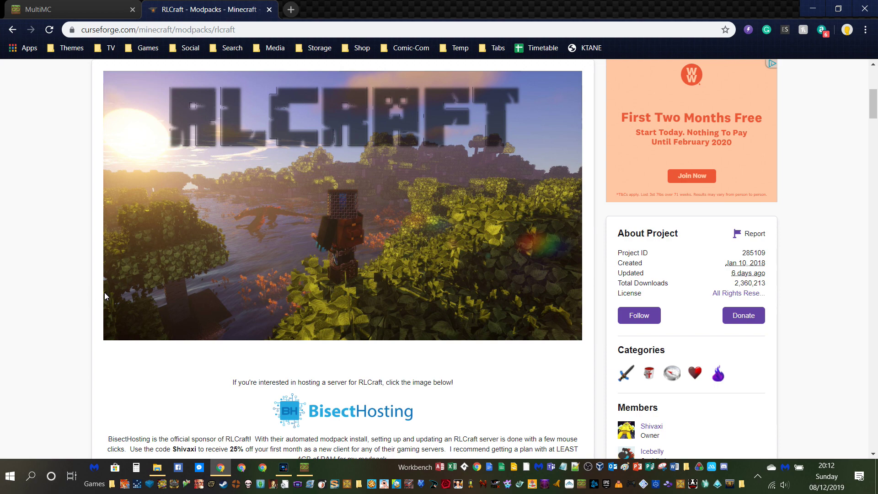
{"action": "scroll", "coordinate": [94, 300], "scroll_direction": "down", "scroll_amount": 3}
{"action": "scroll", "coordinate": [77, 306], "scroll_direction": "down", "scroll_amount": 2}
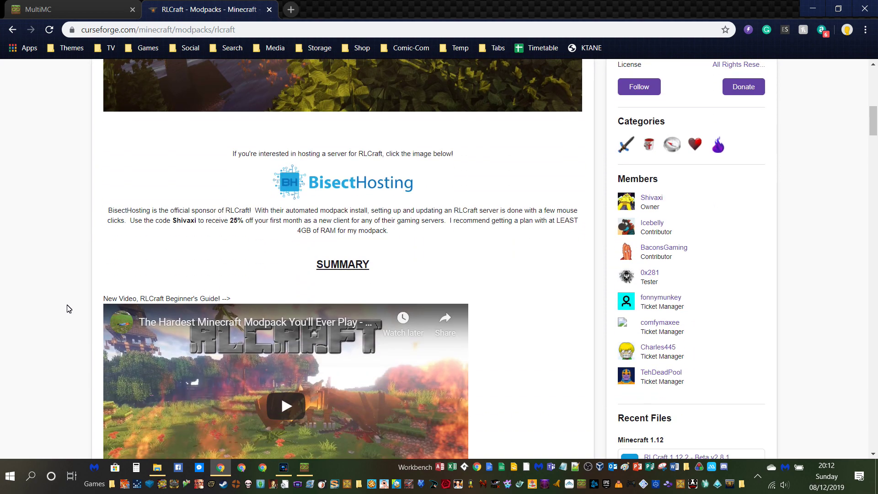
Step: Switch to MultiMC, select the Glayze RLCraft 1.12.2 instance, and return to Chrome
{"action": "left_click", "coordinate": [304, 466]}
{"action": "left_click", "coordinate": [30, 134]}
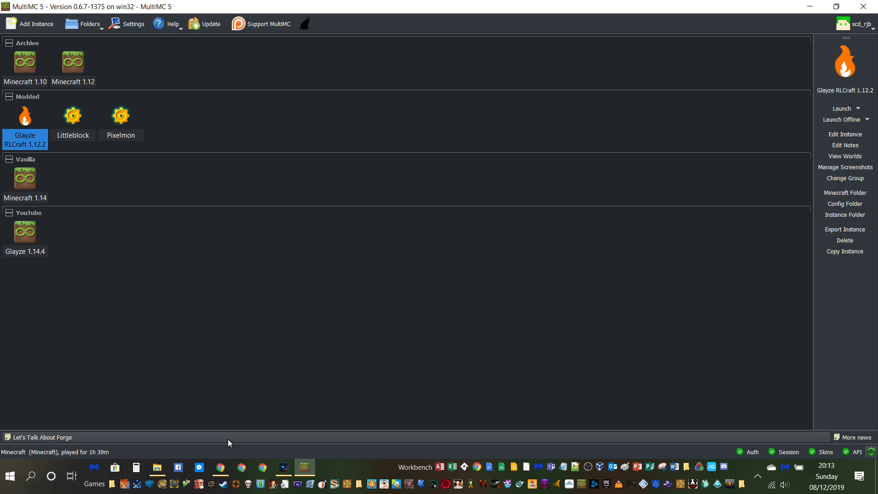
{"action": "left_click", "coordinate": [221, 467]}
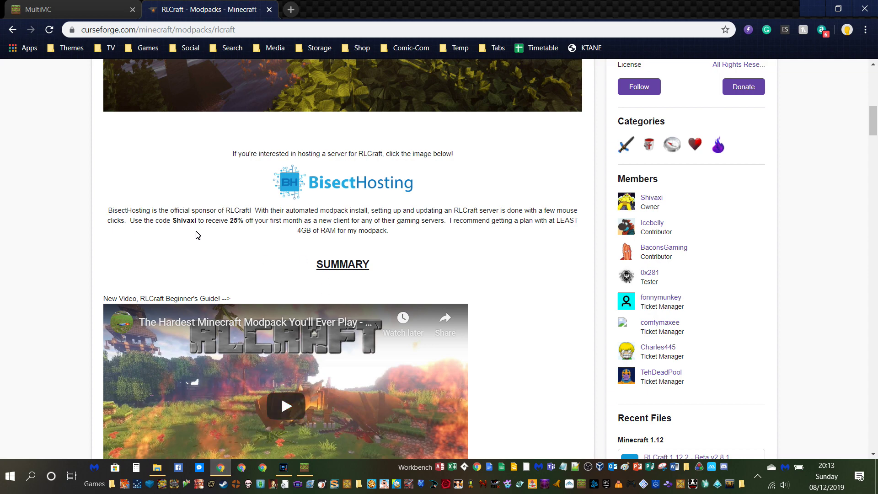
Step: Examine the RLCraft description page, including its recent files and the Setup & Installation notes
{"action": "scroll", "coordinate": [51, 222], "scroll_direction": "down", "scroll_amount": 5}
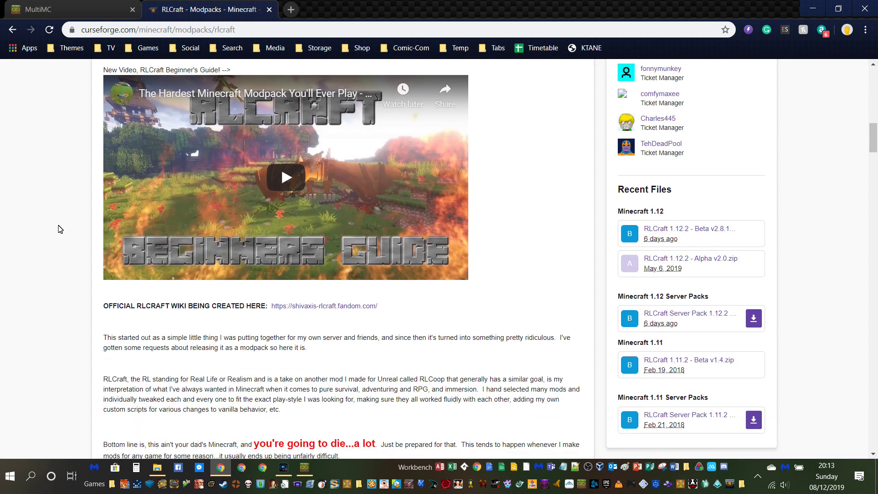
{"action": "scroll", "coordinate": [55, 227], "scroll_direction": "up", "scroll_amount": 10}
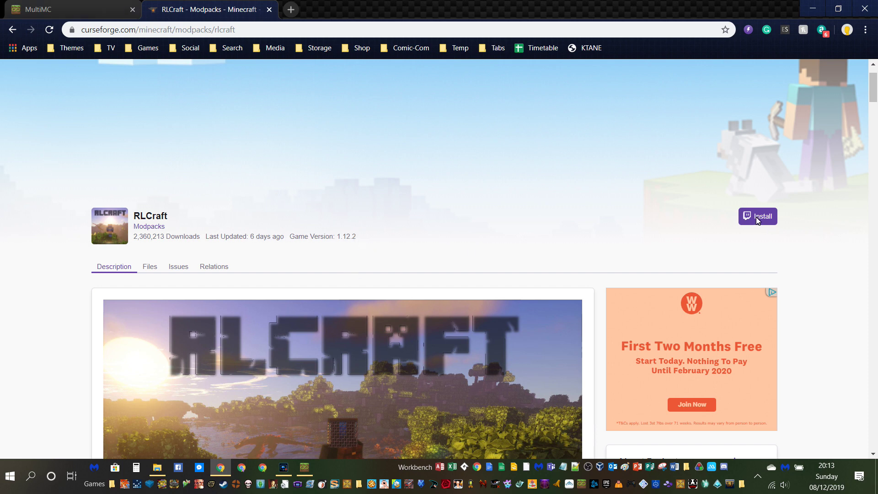
{"action": "scroll", "coordinate": [720, 223], "scroll_direction": "down", "scroll_amount": 1}
{"action": "scroll", "coordinate": [720, 223], "scroll_direction": "down", "scroll_amount": 5}
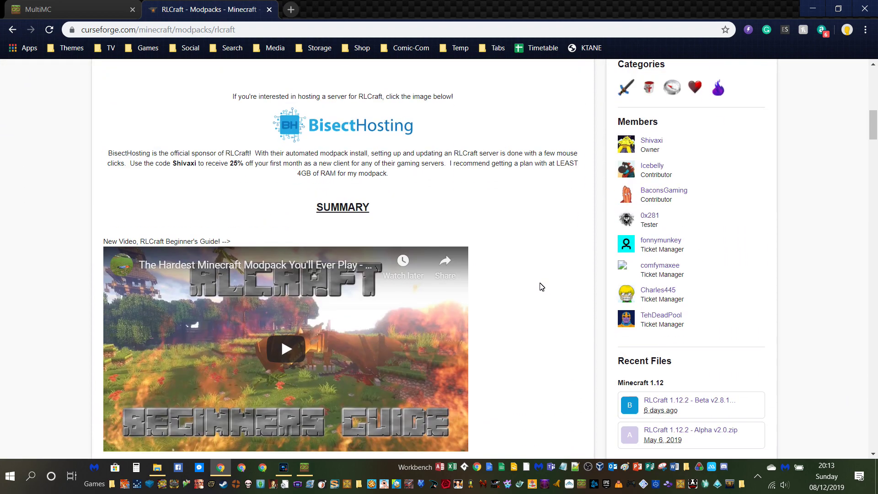
{"action": "scroll", "coordinate": [542, 286], "scroll_direction": "down", "scroll_amount": 5}
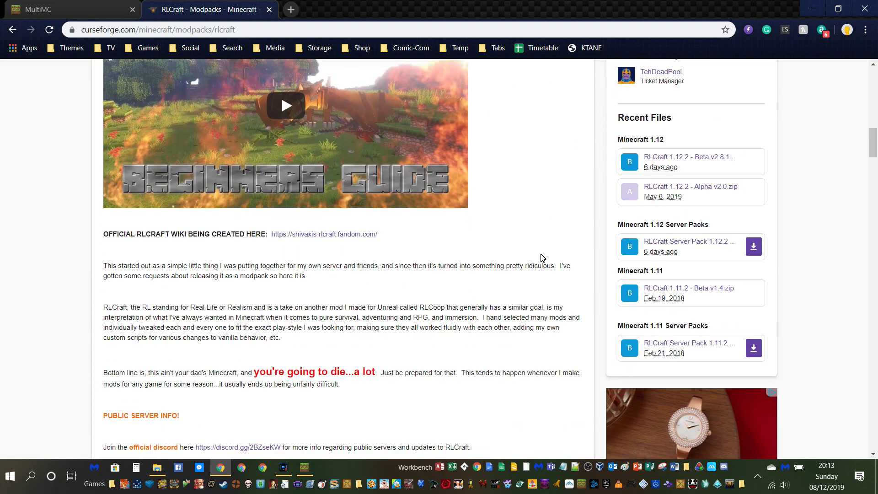
{"action": "scroll", "coordinate": [542, 257], "scroll_direction": "down", "scroll_amount": 5}
{"action": "scroll", "coordinate": [541, 257], "scroll_direction": "down", "scroll_amount": 14}
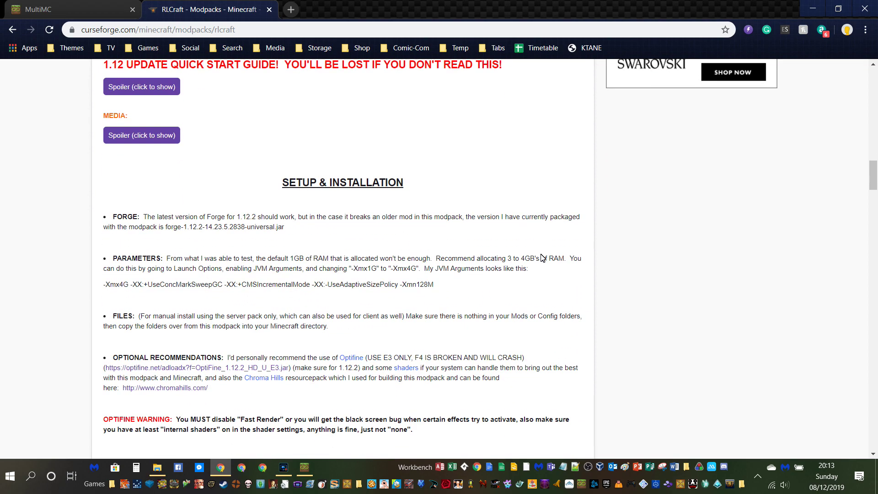
{"action": "scroll", "coordinate": [541, 254], "scroll_direction": "up", "scroll_amount": 20}
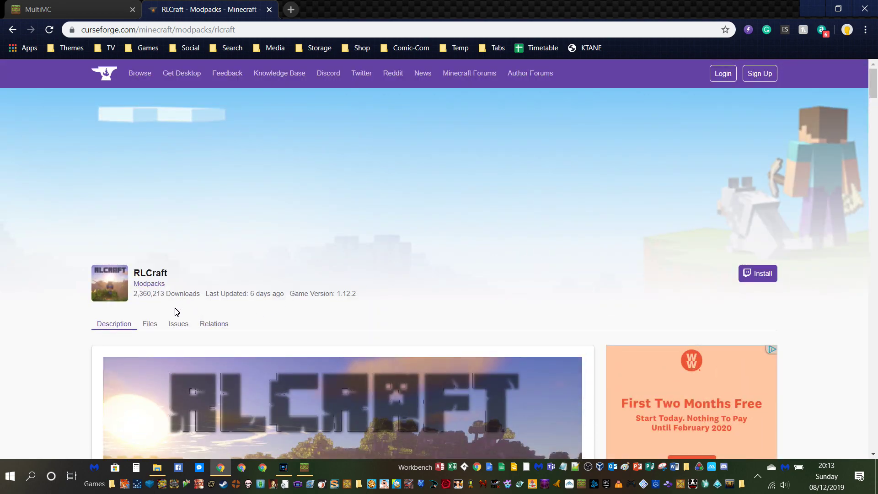
Step: Open the RLCraft Files page and examine the additional server pack download and the recent files list
{"action": "left_click", "coordinate": [159, 325]}
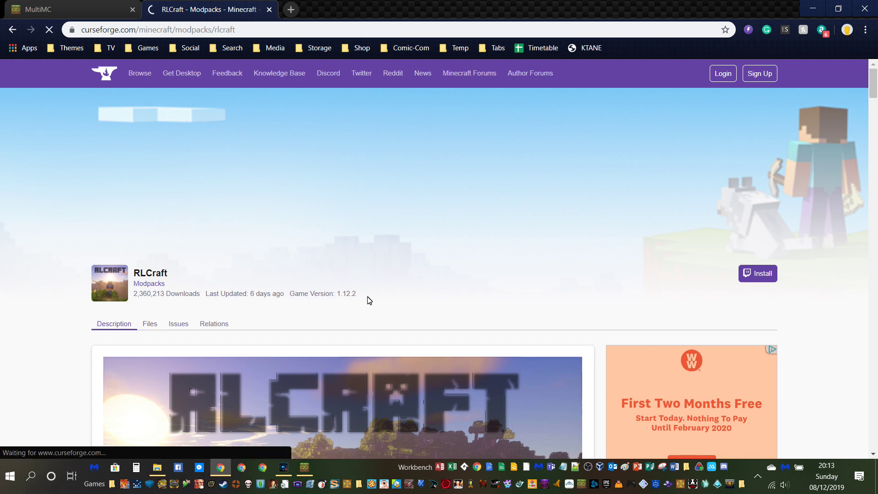
{"action": "scroll", "coordinate": [350, 300], "scroll_direction": "down", "scroll_amount": 1}
{"action": "scroll", "coordinate": [350, 300], "scroll_direction": "down", "scroll_amount": 2}
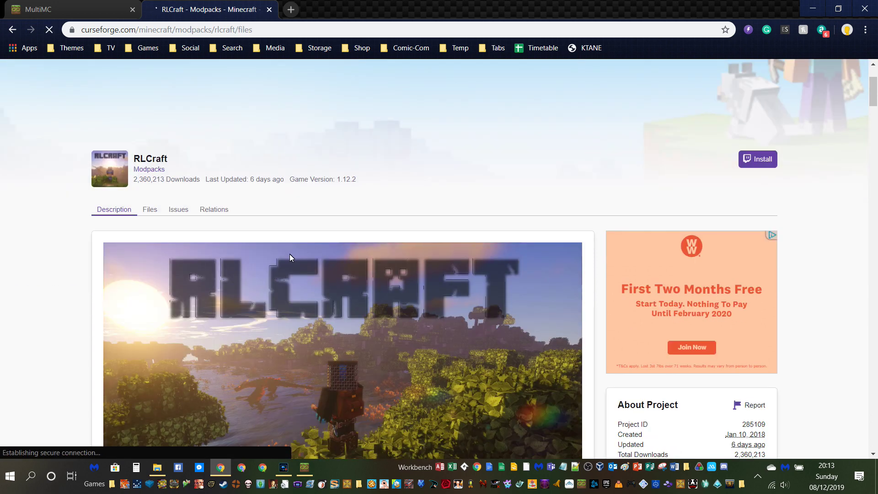
{"action": "scroll", "coordinate": [289, 254], "scroll_direction": "down", "scroll_amount": 8}
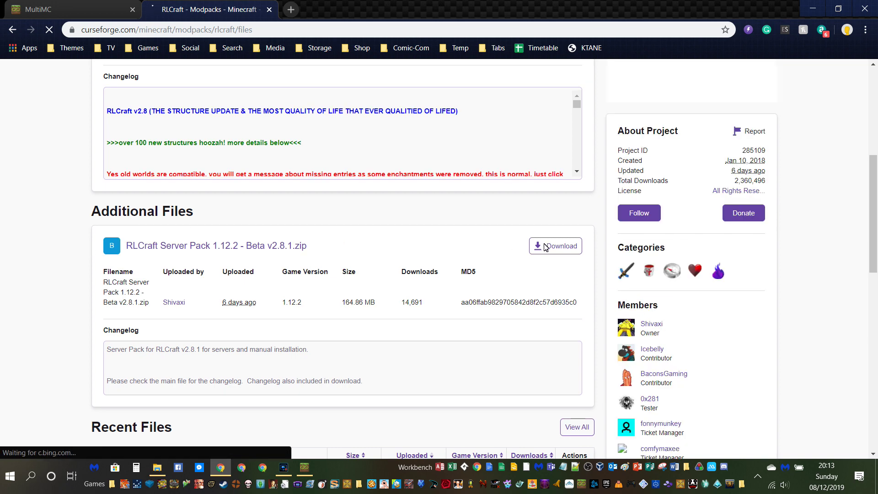
{"action": "scroll", "coordinate": [311, 243], "scroll_direction": "down", "scroll_amount": 1}
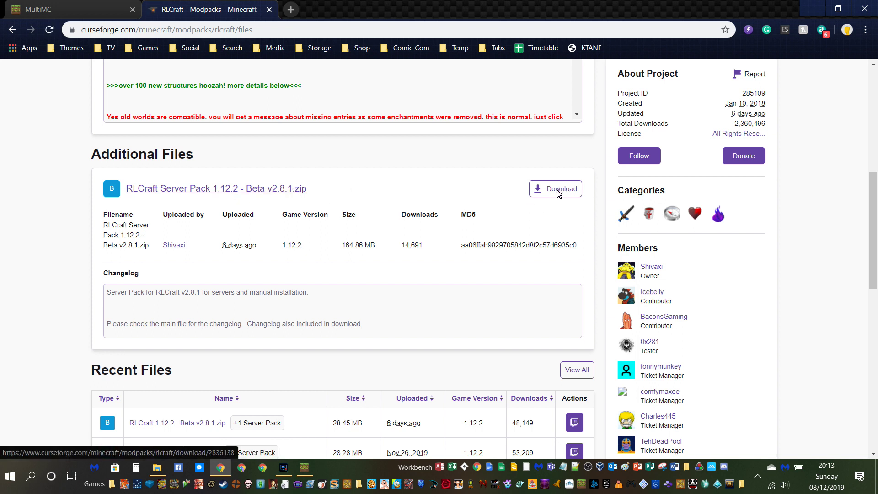
{"action": "scroll", "coordinate": [533, 262], "scroll_direction": "down", "scroll_amount": 3}
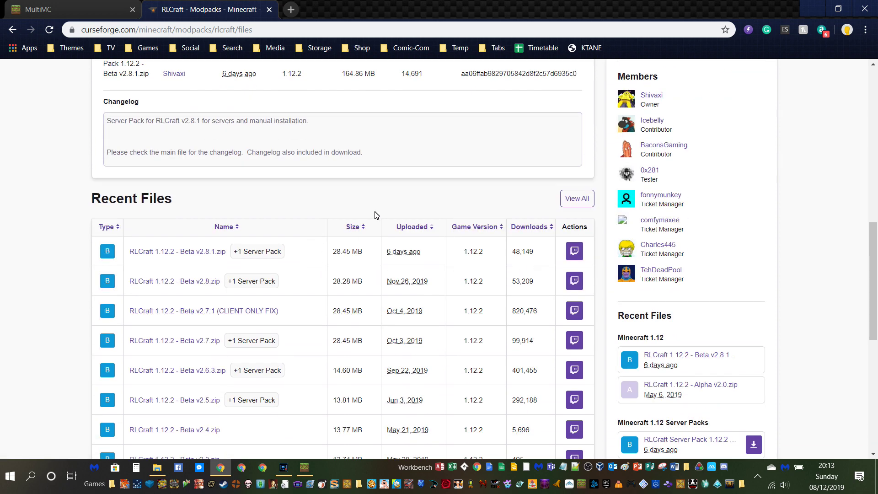
{"action": "scroll", "coordinate": [500, 200], "scroll_direction": "up", "scroll_amount": 3}
{"action": "scroll", "coordinate": [499, 200], "scroll_direction": "up", "scroll_amount": 1}
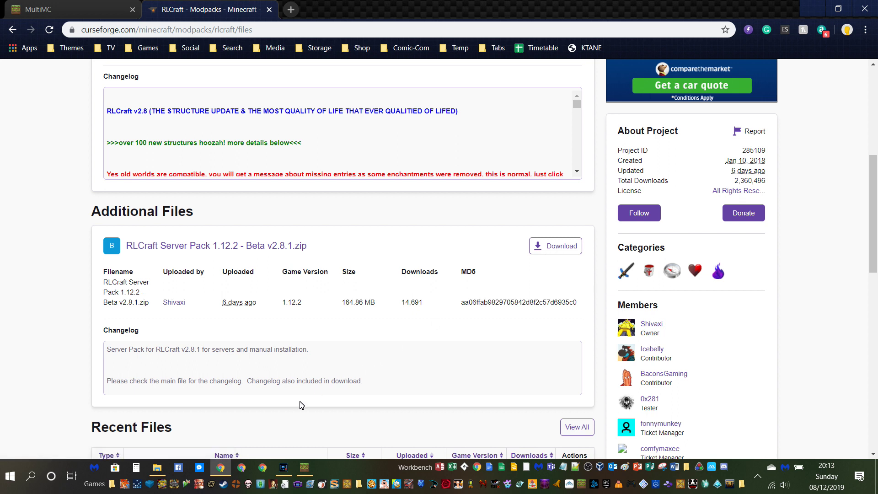
Step: Copy the RLCraft+1.12.2+-+Beta+v2.8.1 zip from the Downloads folder in File Explorer and show the desktop
{"action": "mouse_move", "coordinate": [168, 474]}
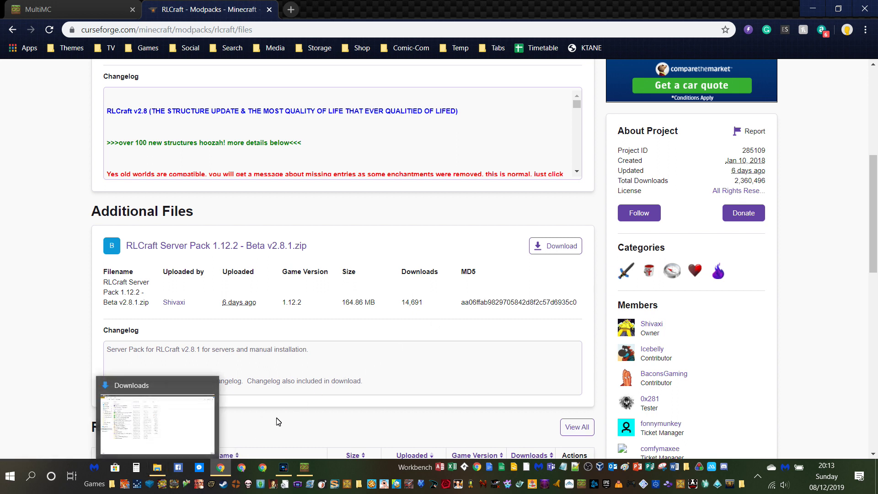
{"action": "left_click", "coordinate": [175, 453]}
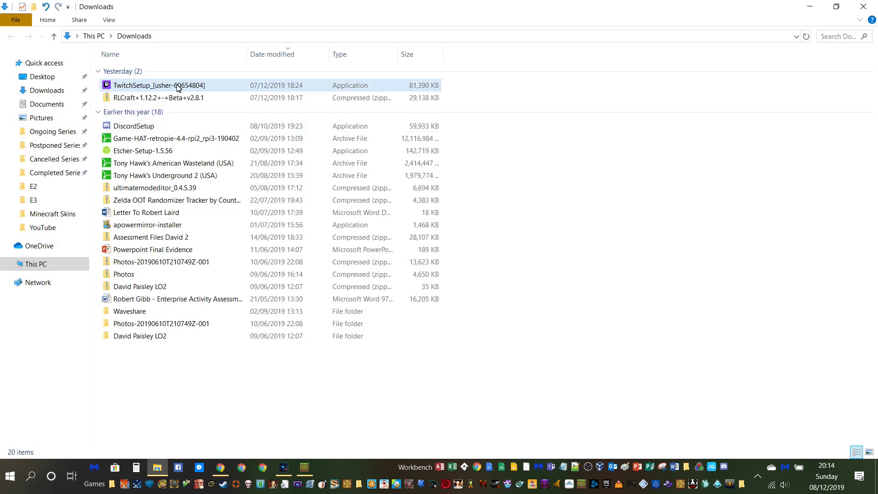
{"action": "left_click", "coordinate": [172, 98]}
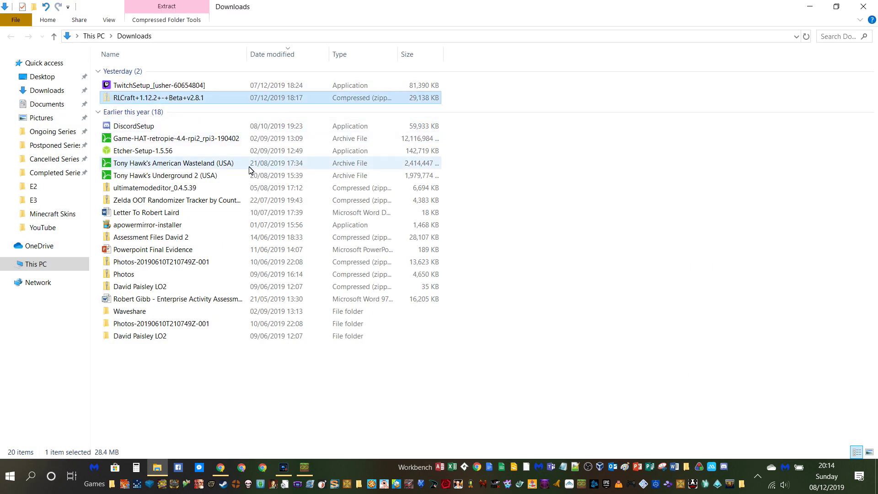
{"action": "key", "text": "alt+Tab"}
{"action": "key", "text": "alt+Tab"}
{"action": "key", "text": "alt+Tab"}
{"action": "key", "text": "alt+Tab"}
{"action": "key", "text": "alt+Tab"}
{"action": "key", "text": "alt+Tab"}
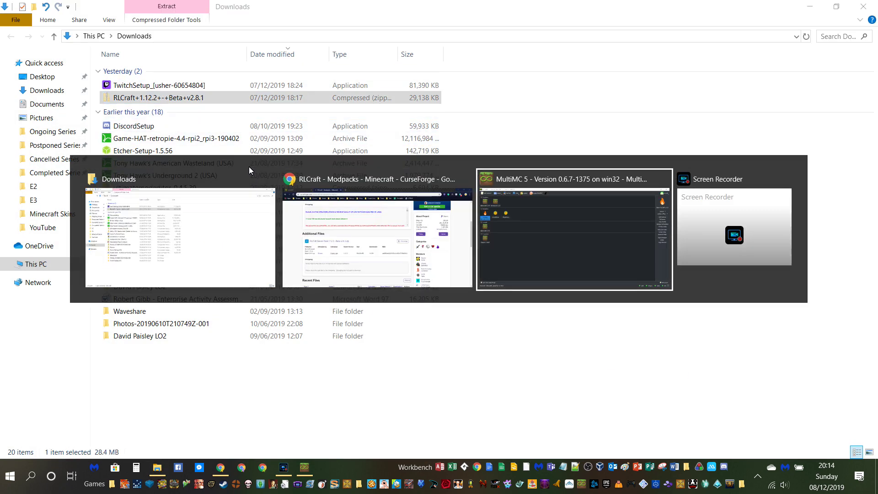
{"action": "left_click", "coordinate": [254, 169]}
{"action": "key", "text": "ctrl+c"}
{"action": "key", "text": "super+d"}
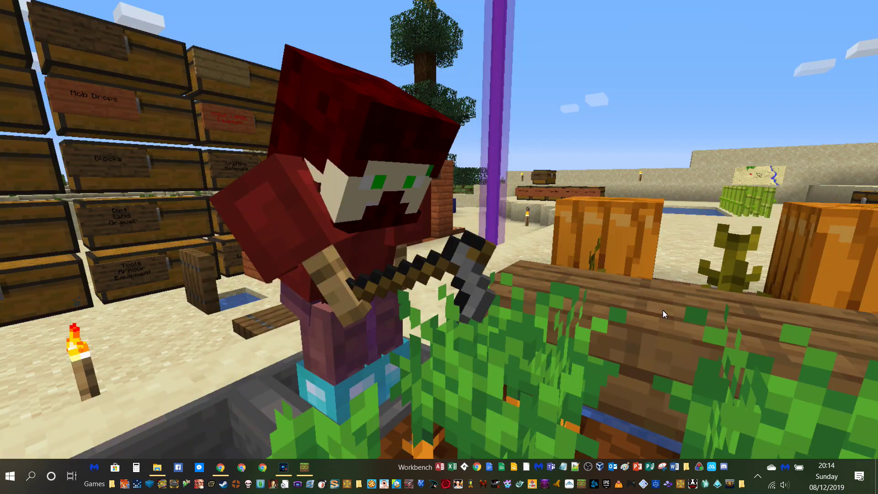
Step: Paste the RLCraft+1.12.2+-+Beta+v2.8.1 zip onto the desktop and move it to an open area away from the other icons
{"action": "key", "text": "ctrl+v"}
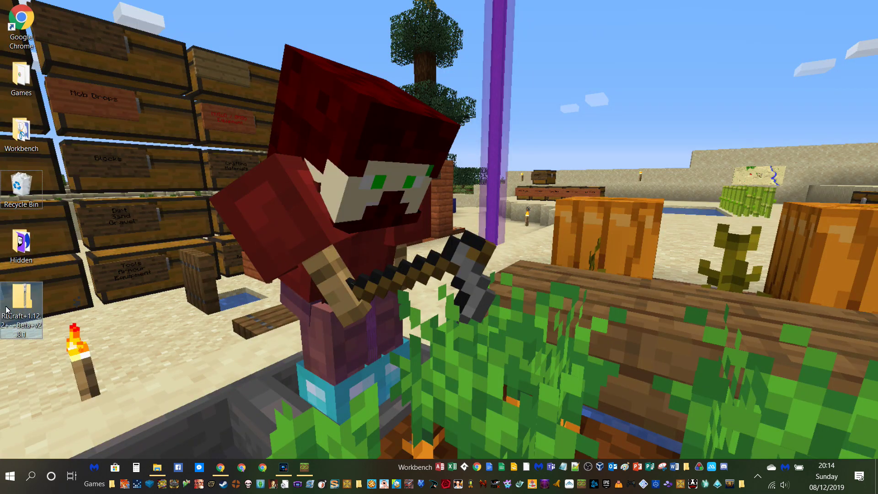
{"action": "left_click_drag", "start_coordinate": [21, 304], "coordinate": [370, 137]}
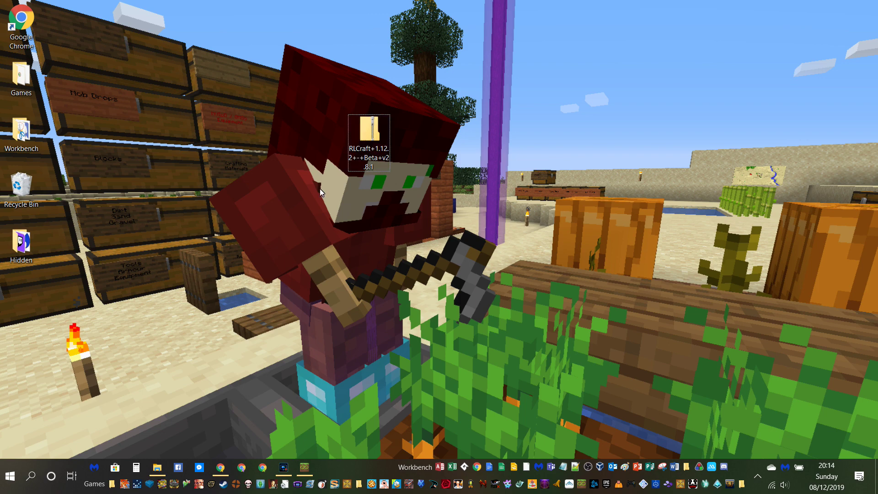
Step: Switch to MultiMC and start a new instance in the Modded group, named RLCraft, with version 1.12.2 selected
{"action": "left_click", "coordinate": [303, 466]}
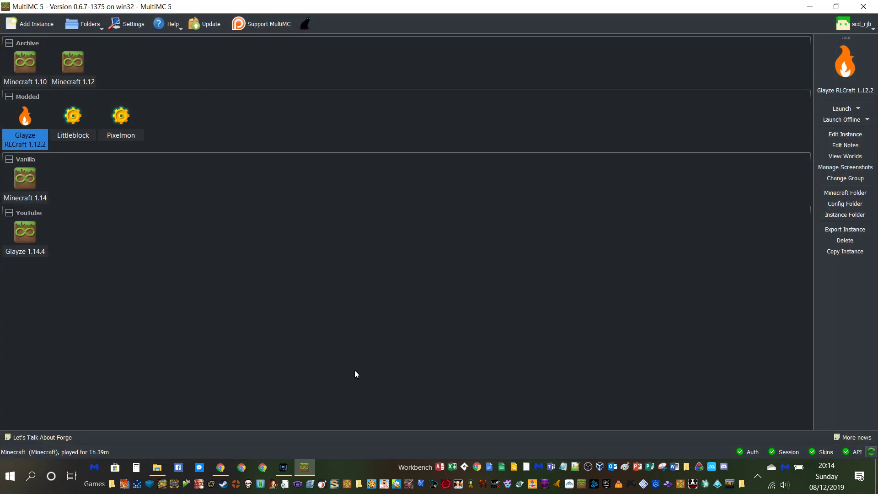
{"action": "right_click", "coordinate": [280, 128]}
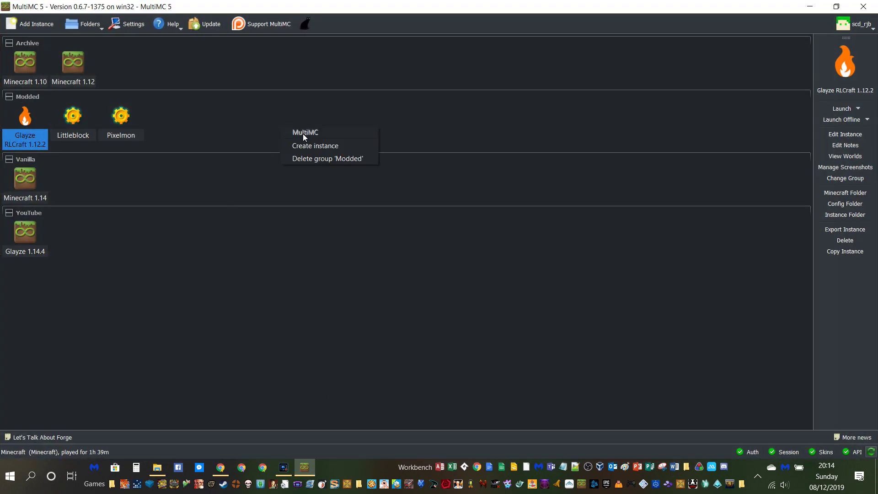
{"action": "left_click", "coordinate": [311, 146]}
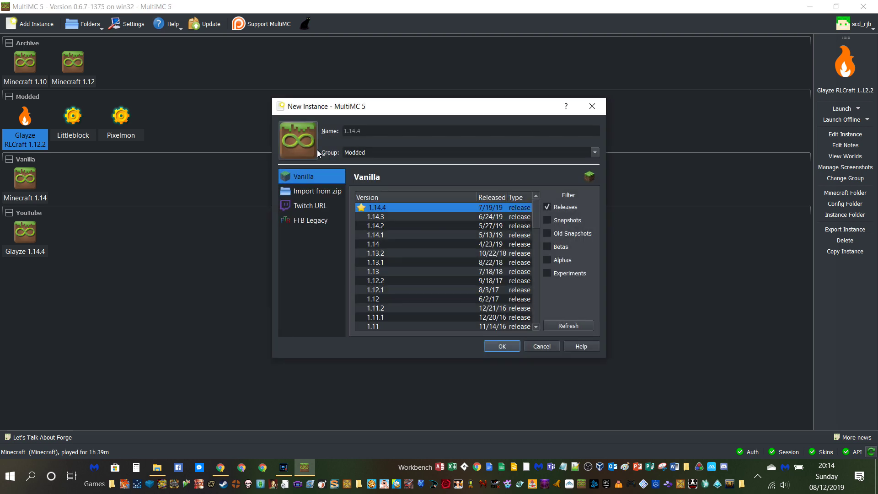
{"action": "left_click", "coordinate": [370, 153]}
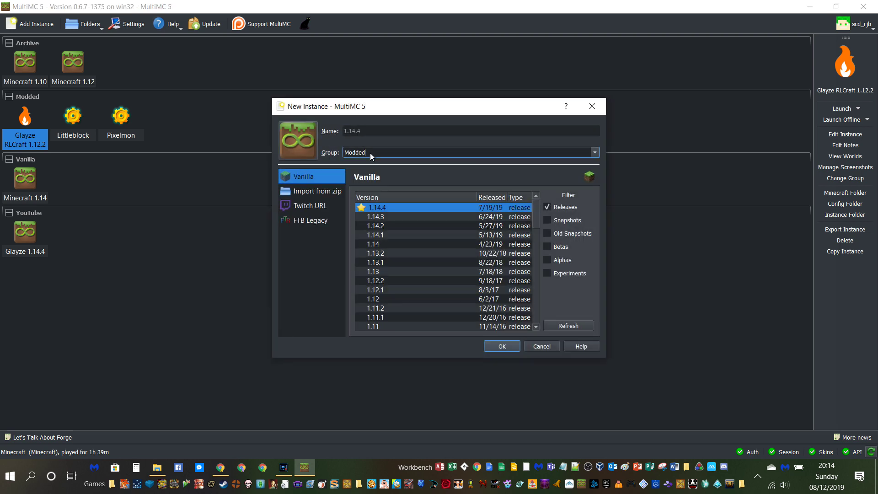
{"action": "left_click", "coordinate": [594, 153]}
{"action": "left_click", "coordinate": [494, 133]}
{"action": "left_click", "coordinate": [353, 133]}
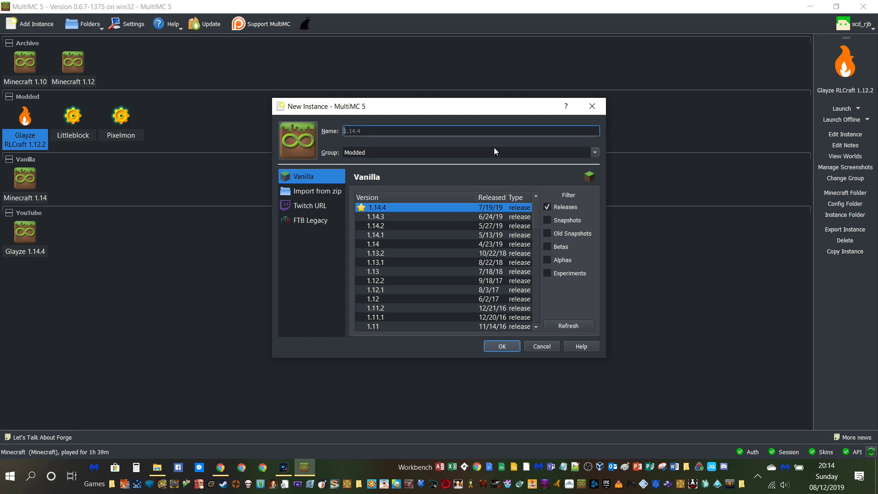
{"action": "type", "text": "RLCraft"}
{"action": "left_click", "coordinate": [382, 283]}
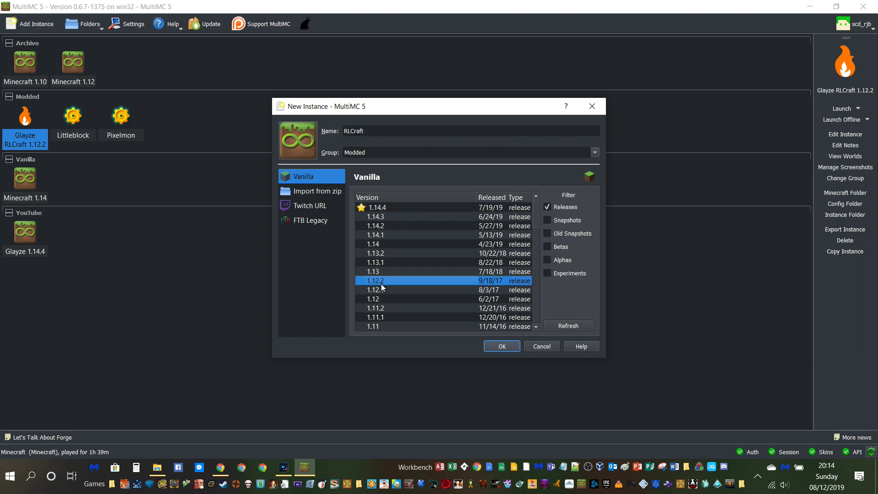
Step: Choose the RLCraft+1.12.2+-+Beta+v2.8.1 zip on the desktop as the import source and create the instance
{"action": "left_click", "coordinate": [325, 193]}
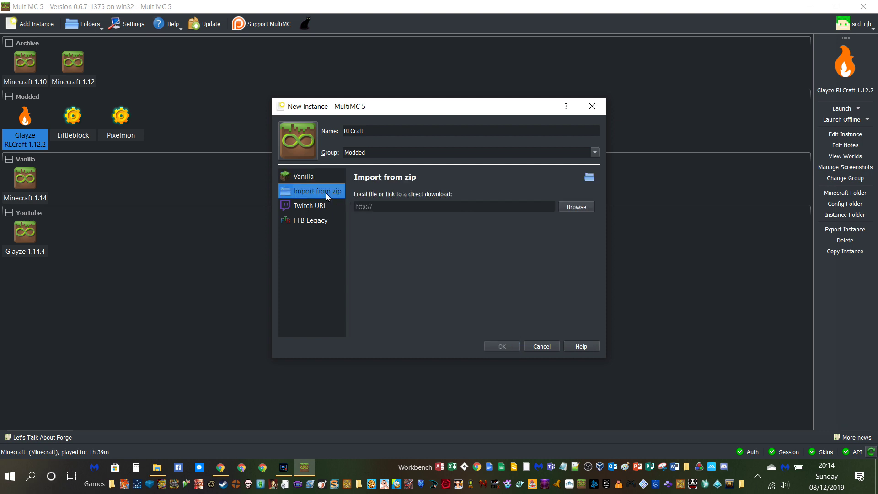
{"action": "left_click", "coordinate": [569, 210]}
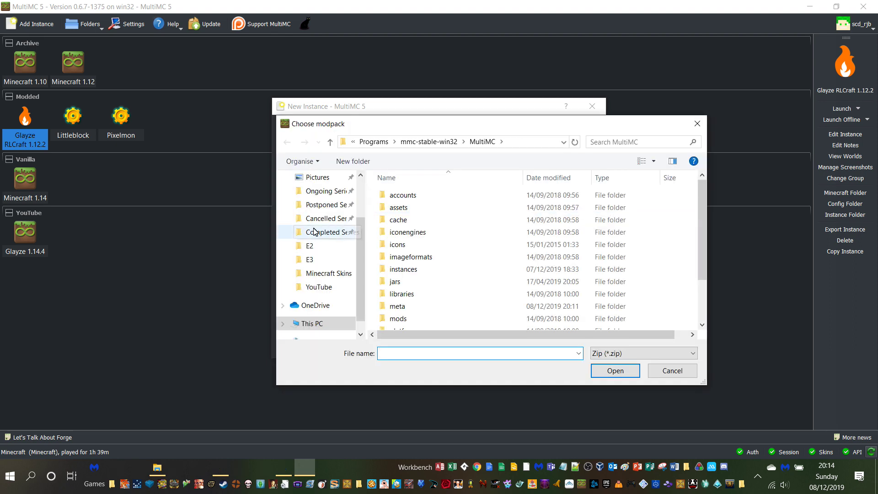
{"action": "scroll", "coordinate": [313, 231], "scroll_direction": "up", "scroll_amount": 2}
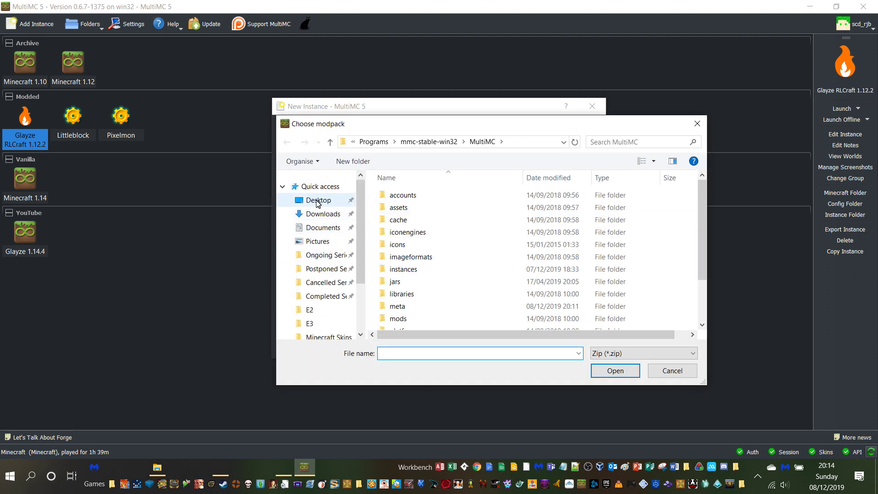
{"action": "left_click", "coordinate": [318, 202]}
{"action": "left_click", "coordinate": [425, 234]}
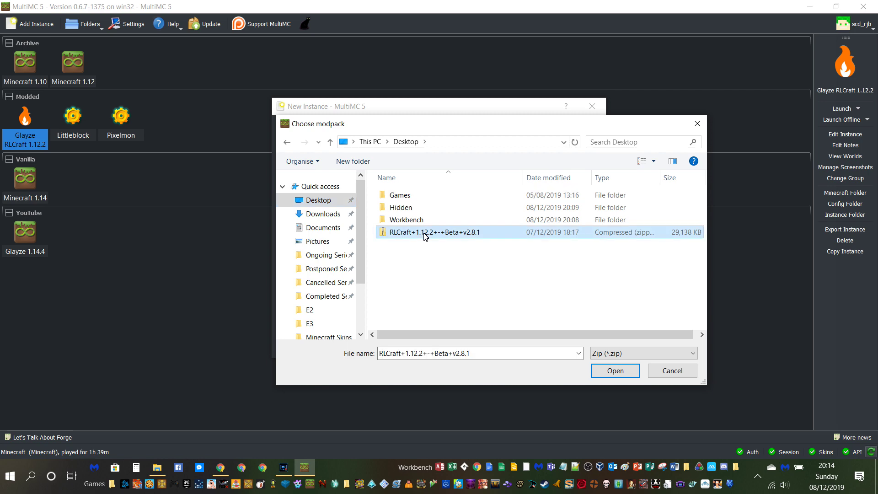
{"action": "double_click", "coordinate": [423, 233]}
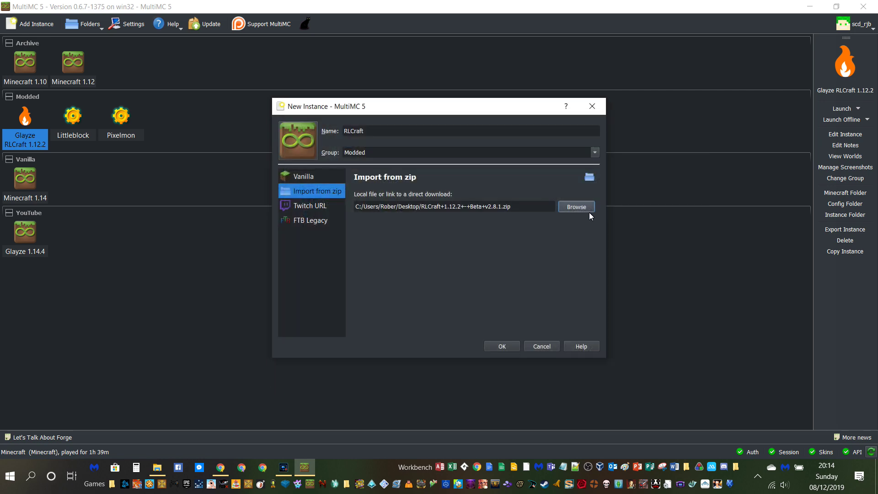
{"action": "left_click", "coordinate": [490, 347]}
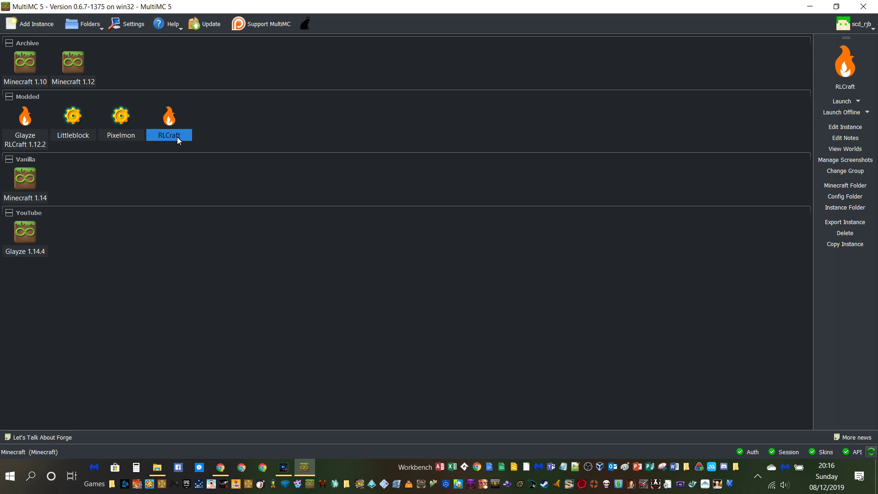
Step: Override the RLCraft instance's memory settings with a maximum allocation of 2048 MB and close its settings window
{"action": "right_click", "coordinate": [173, 123]}
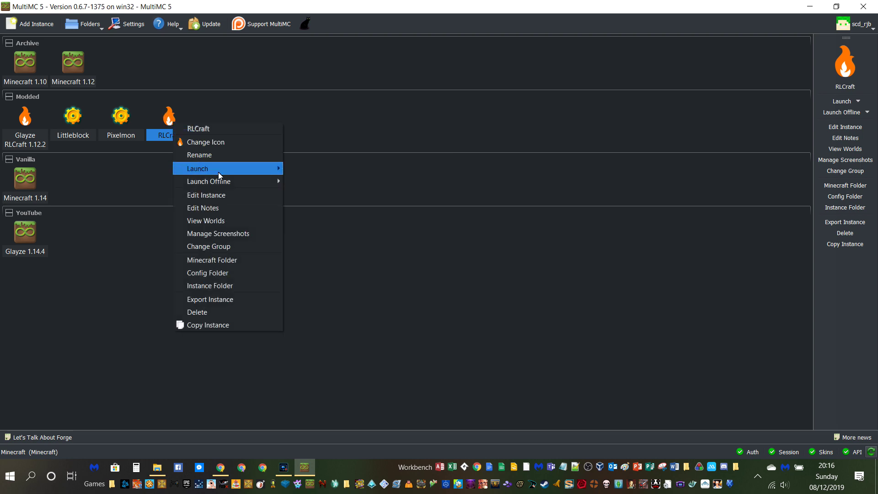
{"action": "left_click", "coordinate": [237, 199]}
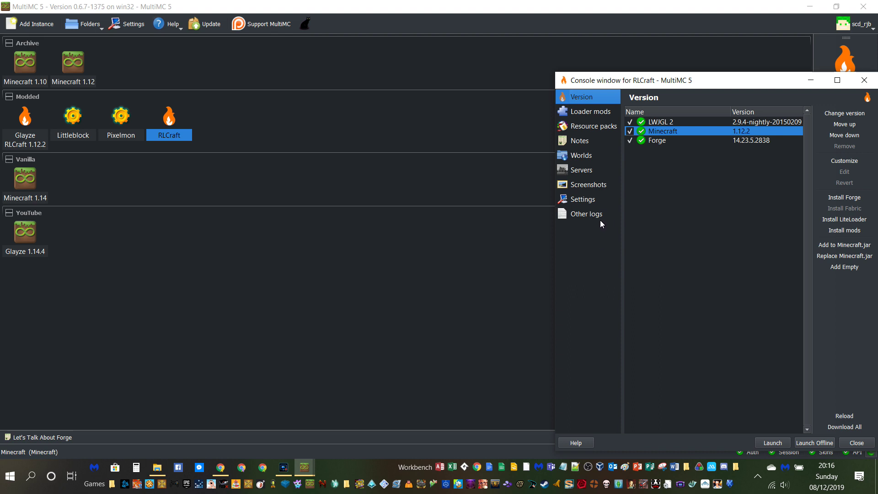
{"action": "left_click", "coordinate": [584, 201]}
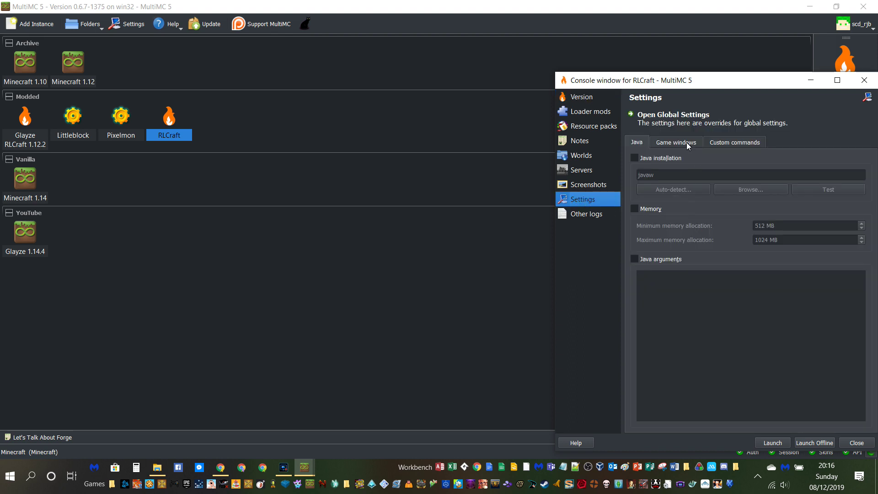
{"action": "left_click", "coordinate": [633, 210]}
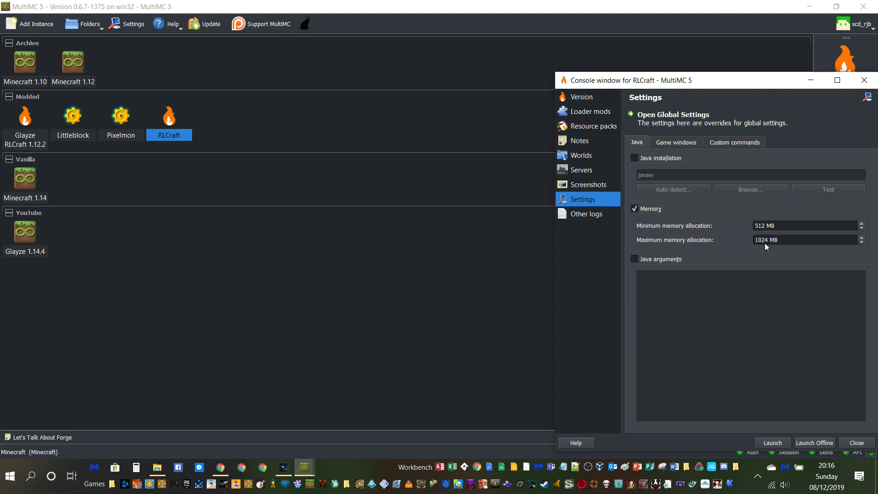
{"action": "left_click", "coordinate": [861, 237]}
{"action": "left_click", "coordinate": [861, 237]}
{"action": "left_click", "coordinate": [861, 237]}
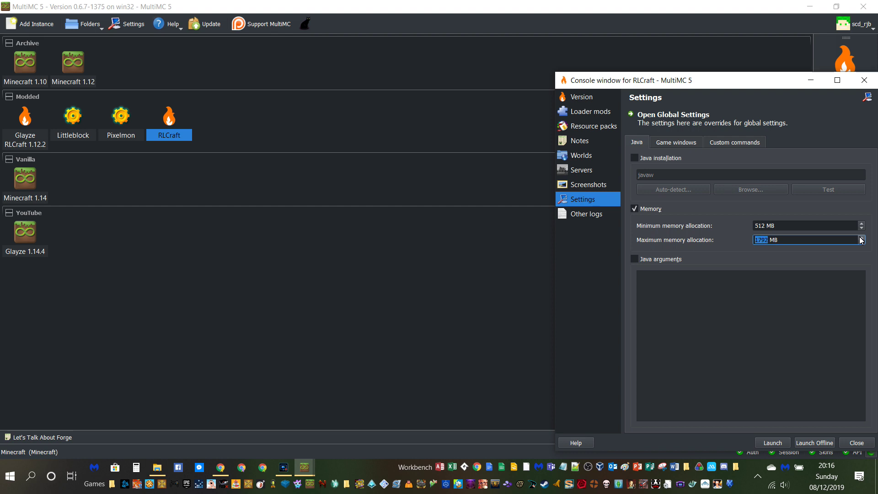
{"action": "left_click", "coordinate": [861, 237]}
{"action": "left_click", "coordinate": [860, 237]}
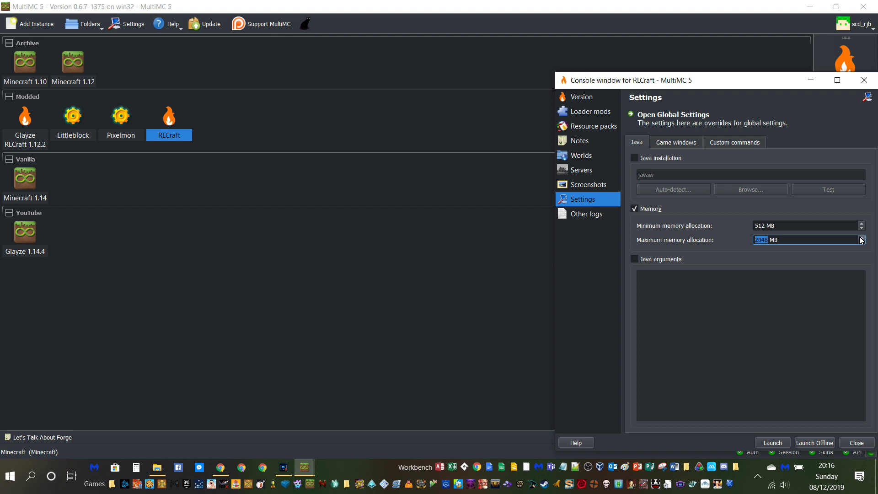
{"action": "left_click", "coordinate": [762, 245]}
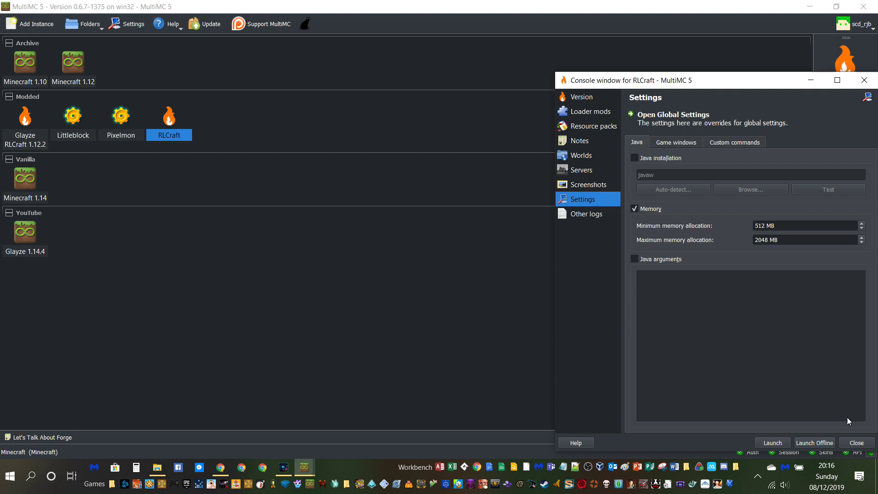
{"action": "left_click", "coordinate": [856, 442]}
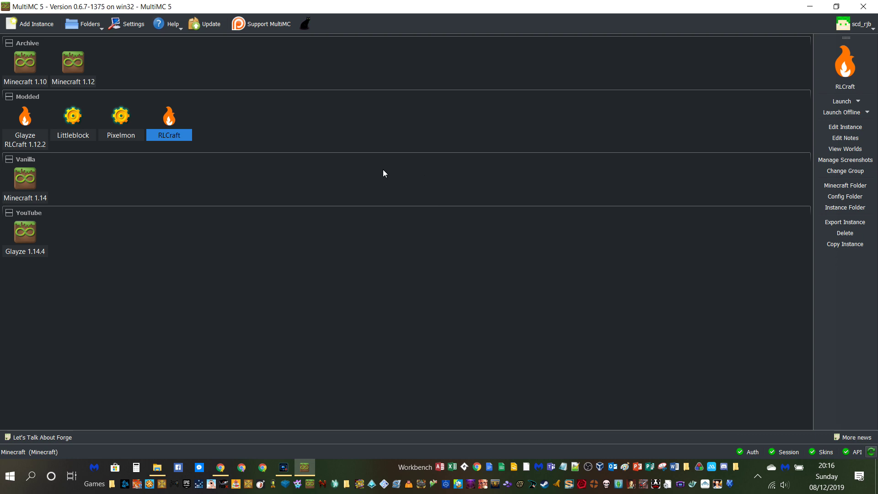
Step: Launch the RLCraft instance
{"action": "left_click", "coordinate": [852, 103]}
{"action": "key", "text": "Return"}
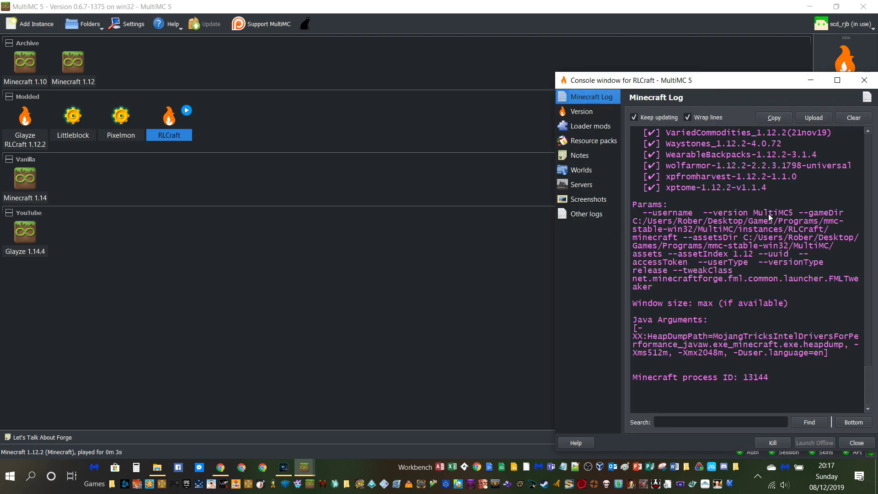
Step: Examine the Minecraft log of the RLCraft instance, including its mods list, library downloads and mod loading messages
{"action": "scroll", "coordinate": [771, 191], "scroll_direction": "up", "scroll_amount": 6}
{"action": "scroll", "coordinate": [770, 191], "scroll_direction": "up", "scroll_amount": 20}
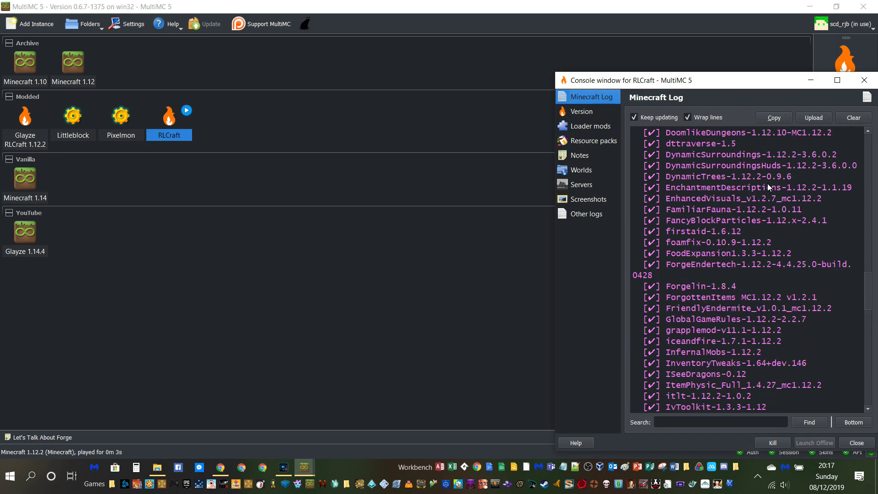
{"action": "scroll", "coordinate": [764, 187], "scroll_direction": "up", "scroll_amount": 6}
{"action": "scroll", "coordinate": [763, 188], "scroll_direction": "down", "scroll_amount": 7}
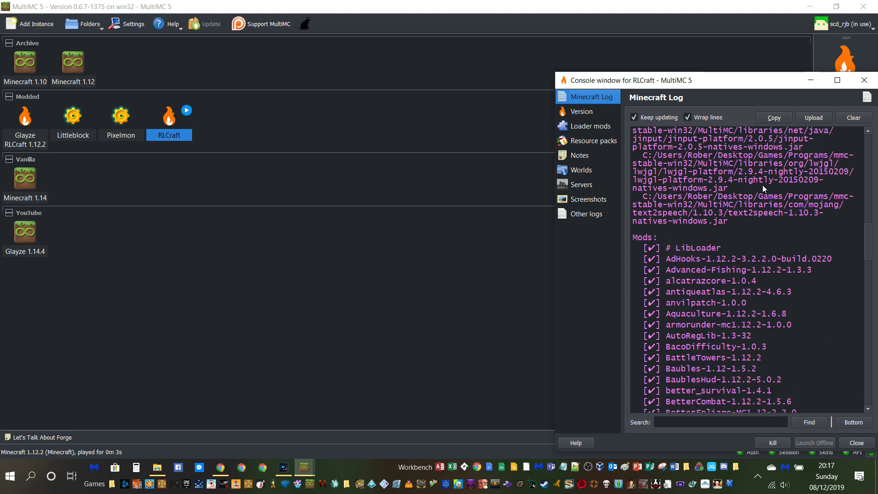
{"action": "scroll", "coordinate": [763, 188], "scroll_direction": "down", "scroll_amount": 20}
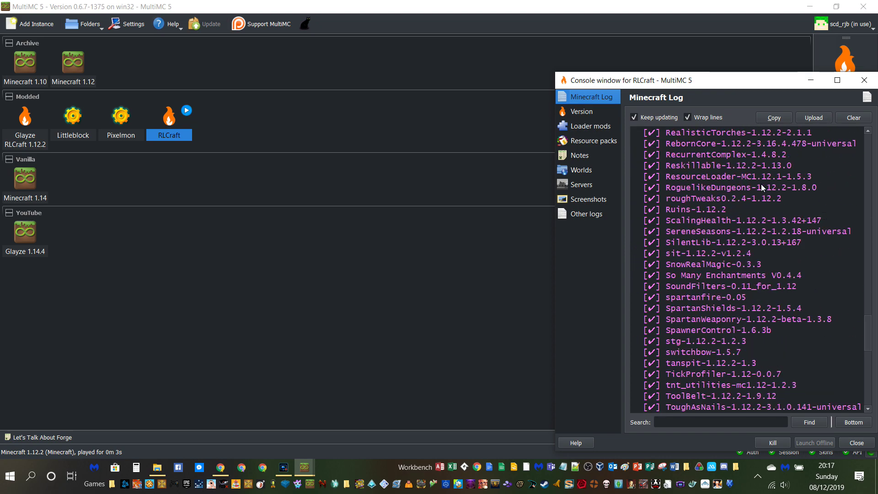
{"action": "scroll", "coordinate": [763, 187], "scroll_direction": "down", "scroll_amount": 12}
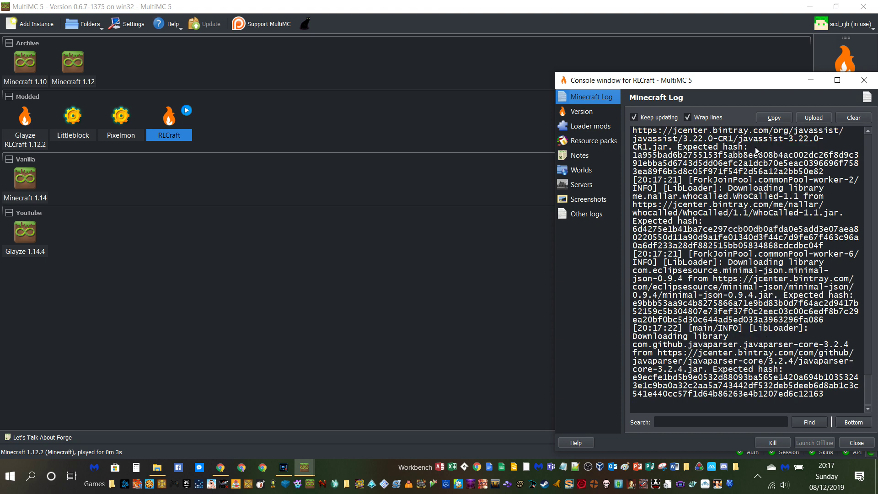
{"action": "scroll", "coordinate": [833, 190], "scroll_direction": "up", "scroll_amount": 9}
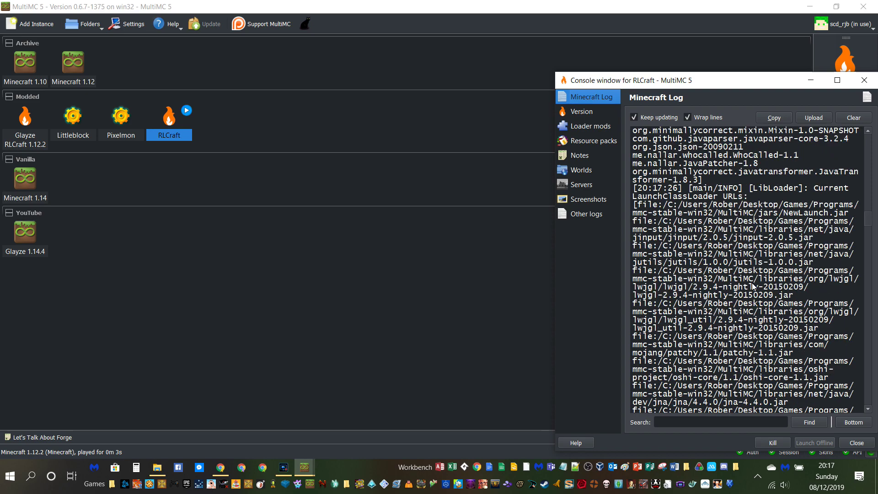
{"action": "left_click_drag", "start_coordinate": [871, 232], "coordinate": [874, 297]}
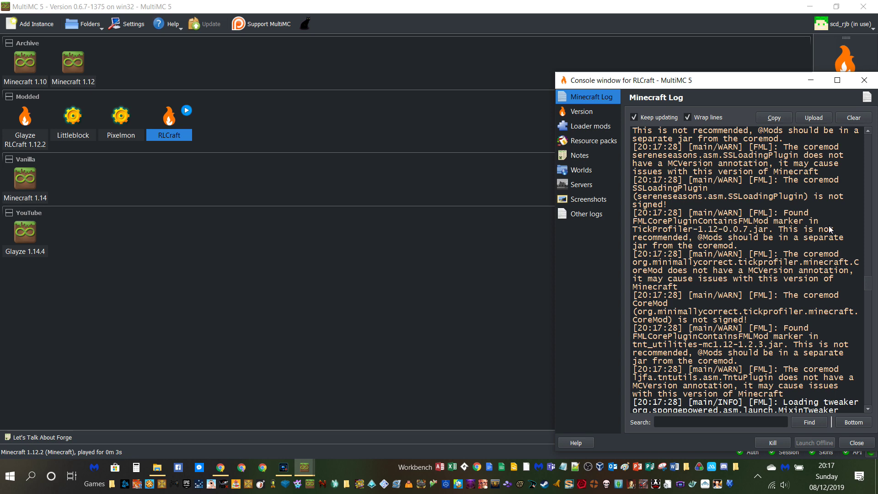
{"action": "scroll", "coordinate": [810, 266], "scroll_direction": "down", "scroll_amount": 3}
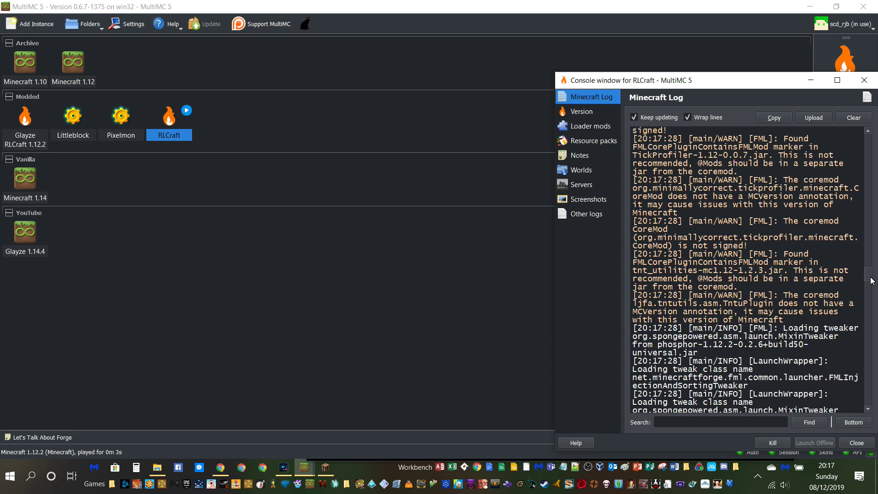
{"action": "left_click_drag", "start_coordinate": [871, 280], "coordinate": [870, 415]}
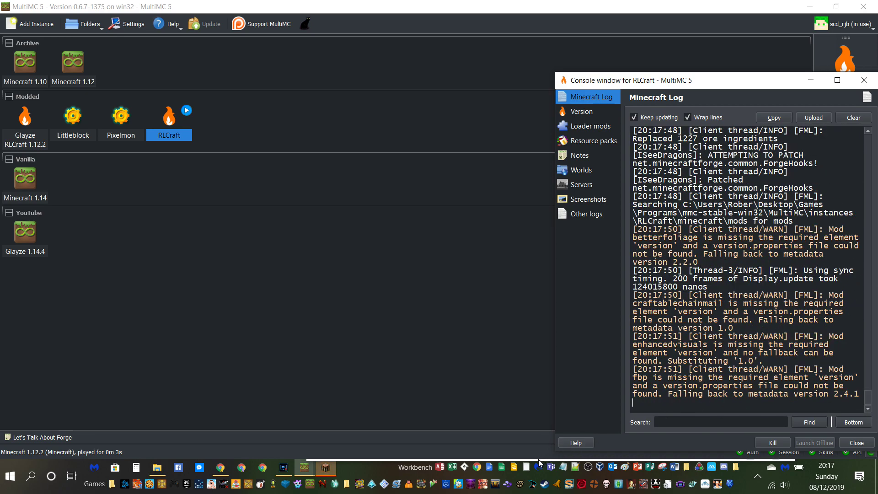
Step: Bring the Minecraft game window to the front and place it beside the log console while RLCraft loads
{"action": "left_click", "coordinate": [327, 472]}
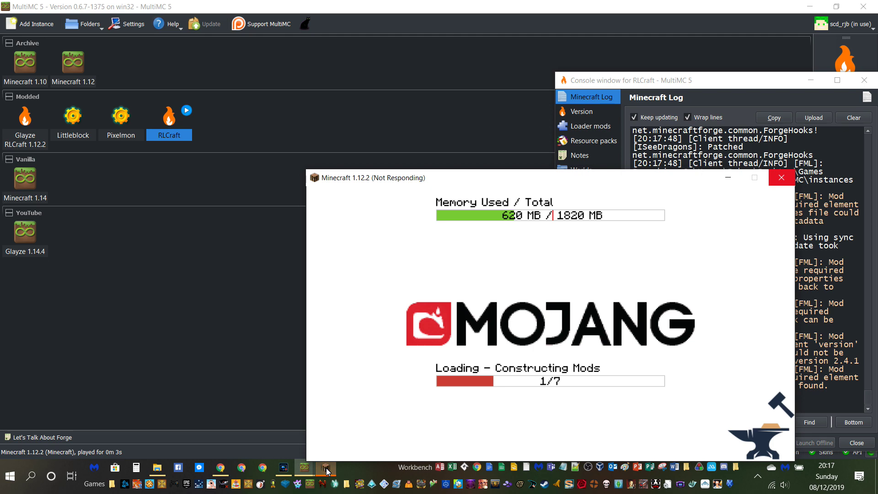
{"action": "left_click_drag", "start_coordinate": [556, 179], "coordinate": [299, 107]}
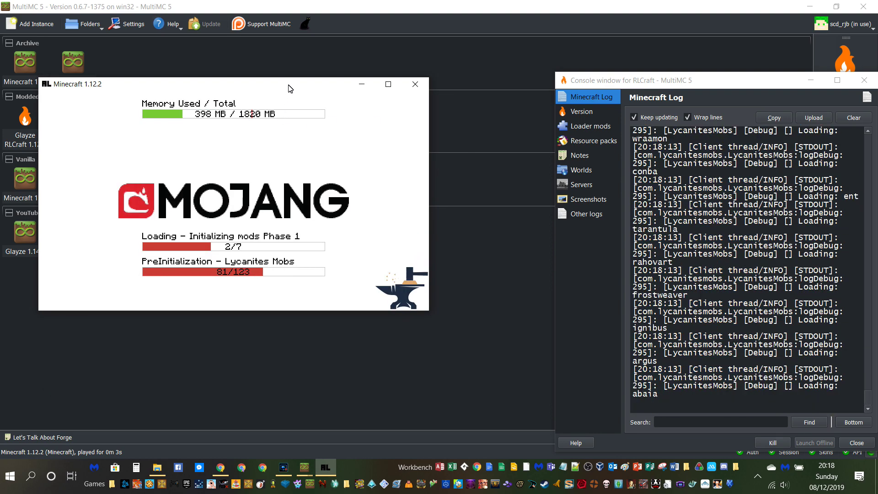
{"action": "left_click_drag", "start_coordinate": [289, 88], "coordinate": [339, 115]}
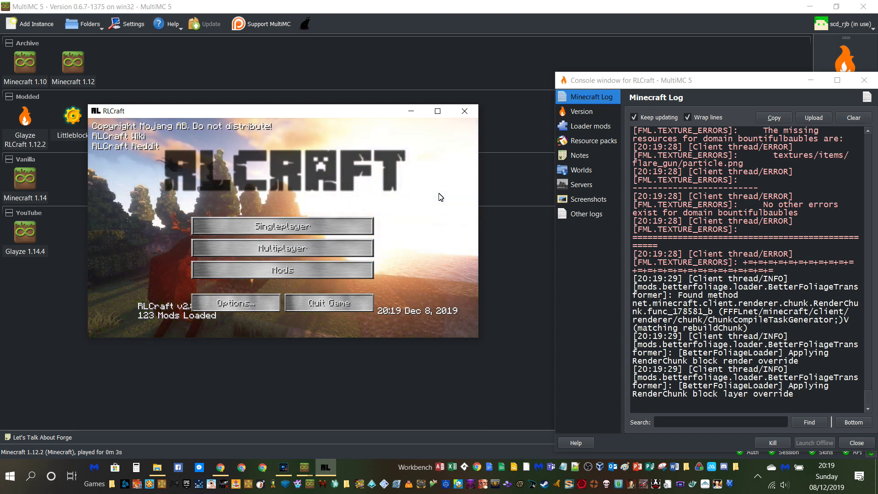
{"action": "left_click_drag", "start_coordinate": [306, 113], "coordinate": [366, 142]}
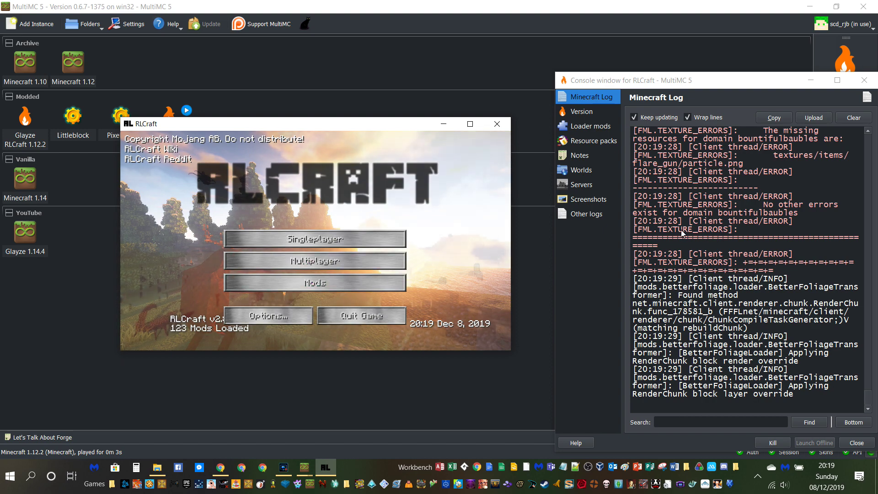
Step: Examine the latest texture error and mod loader entries in the RLCraft instance's Minecraft log
{"action": "scroll", "coordinate": [818, 262], "scroll_direction": "up", "scroll_amount": 6}
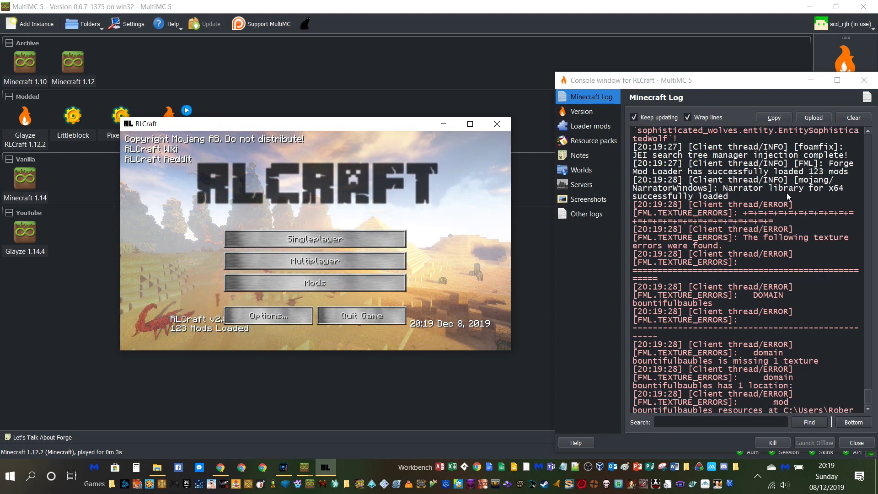
{"action": "scroll", "coordinate": [787, 197], "scroll_direction": "down", "scroll_amount": 10}
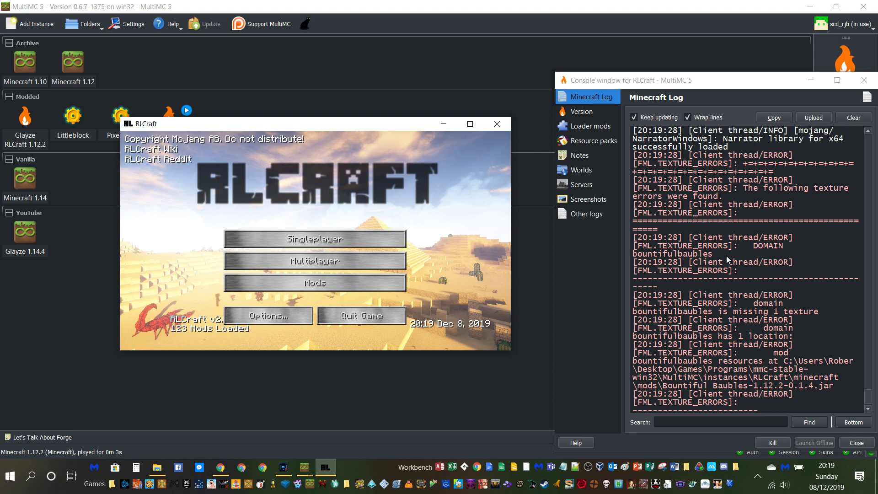
{"action": "scroll", "coordinate": [812, 262], "scroll_direction": "down", "scroll_amount": 10}
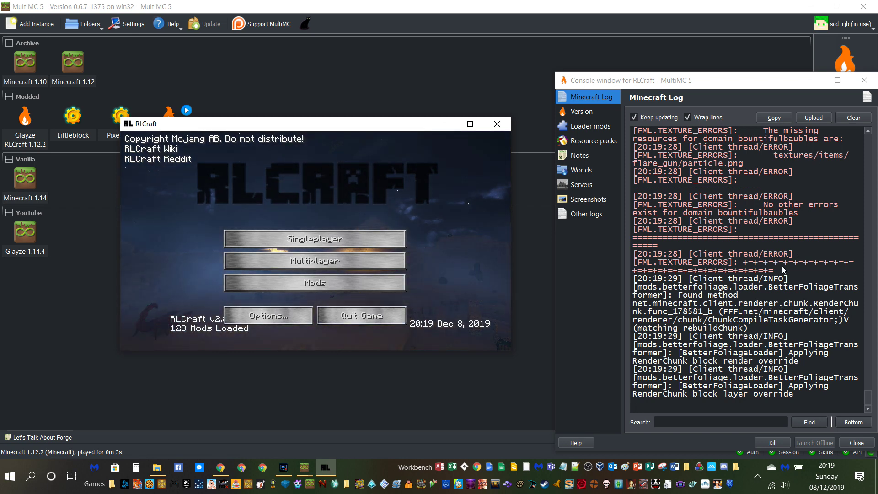
Step: Maximize the game window and set up a new singleplayer world with the game mode set to Creative
{"action": "left_click", "coordinate": [467, 124]}
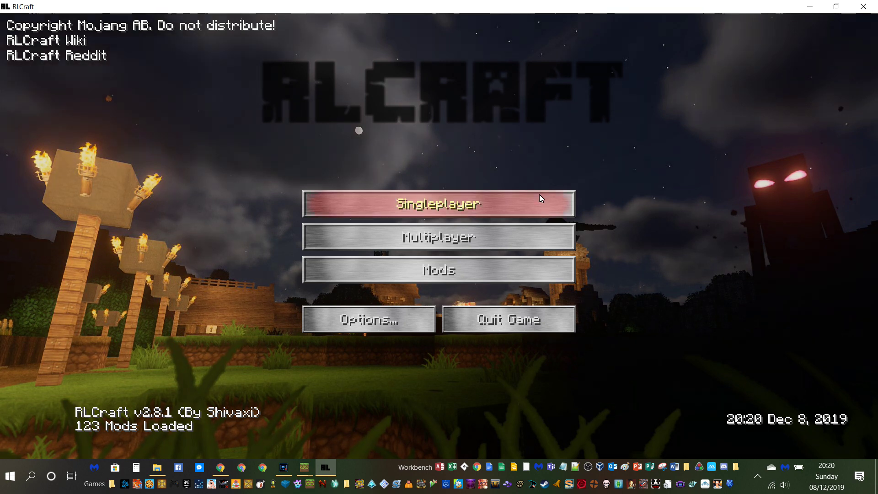
{"action": "left_click", "coordinate": [511, 210]}
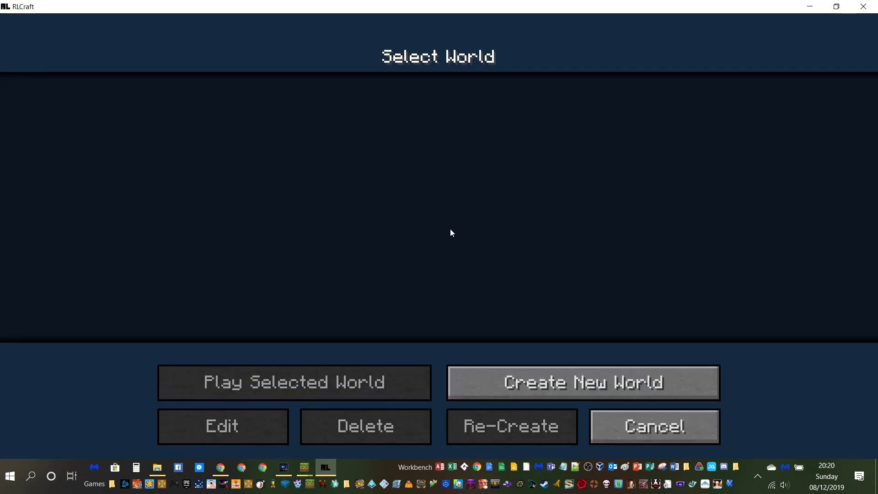
{"action": "left_click", "coordinate": [538, 374]}
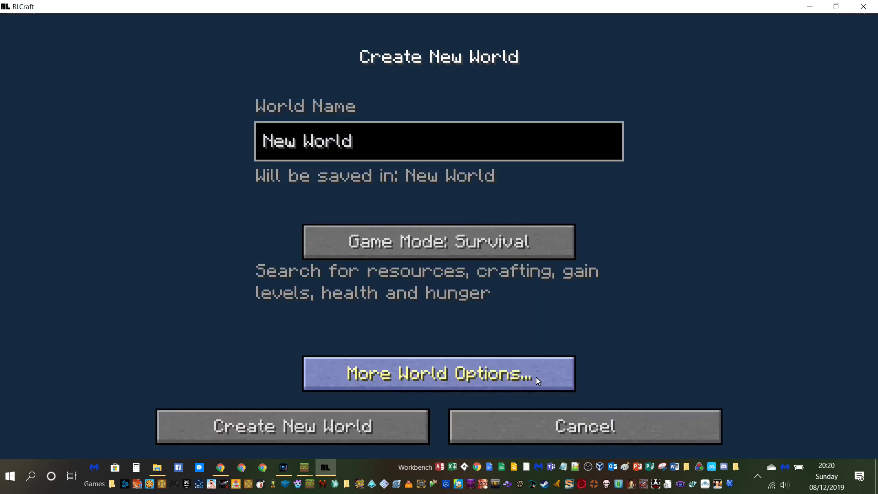
{"action": "left_click", "coordinate": [454, 230]}
Step: Set the new world's type to Superflat and accept its default grass, dirt and bedrock layers
{"action": "left_click", "coordinate": [420, 364]}
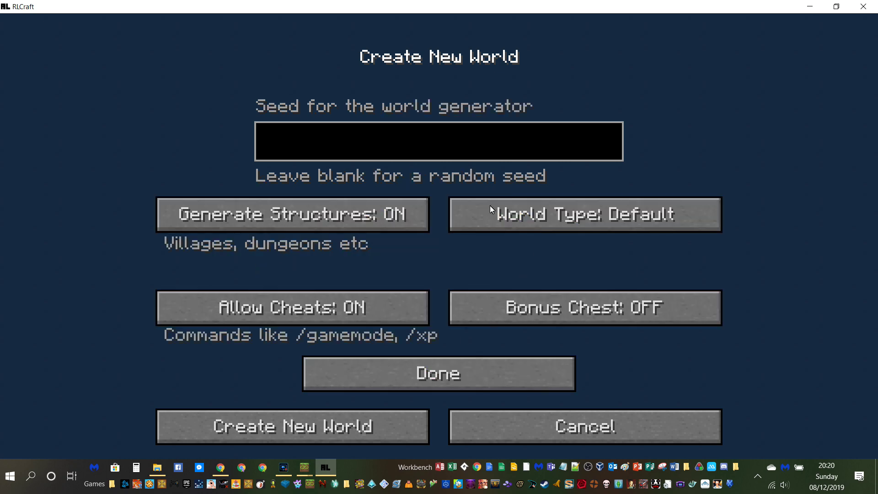
{"action": "left_click", "coordinate": [545, 221]}
{"action": "left_click", "coordinate": [545, 243]}
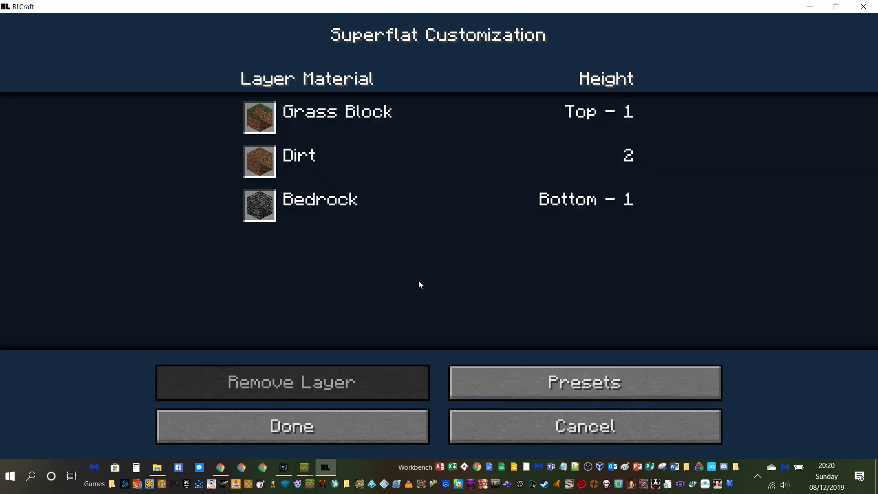
{"action": "left_click", "coordinate": [394, 429]}
{"action": "left_click", "coordinate": [424, 372]}
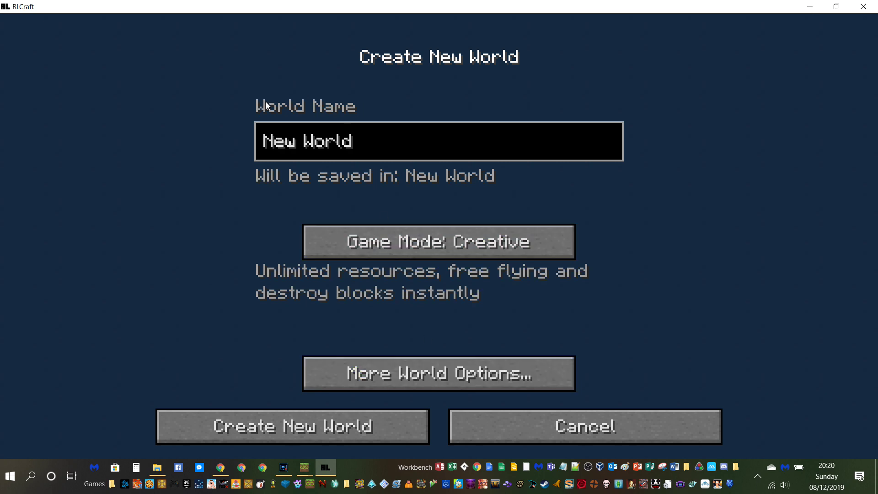
Step: Name the world Test and create it
{"action": "key", "text": "BackSpace"}
{"action": "key", "text": "BackSpace"}
{"action": "key", "text": "BackSpace"}
{"action": "key", "text": "BackSpace"}
{"action": "key", "text": "BackSpace"}
{"action": "key", "text": "BackSpace"}
{"action": "key", "text": "BackSpace"}
{"action": "key", "text": "BackSpace"}
{"action": "key", "text": "BackSpace"}
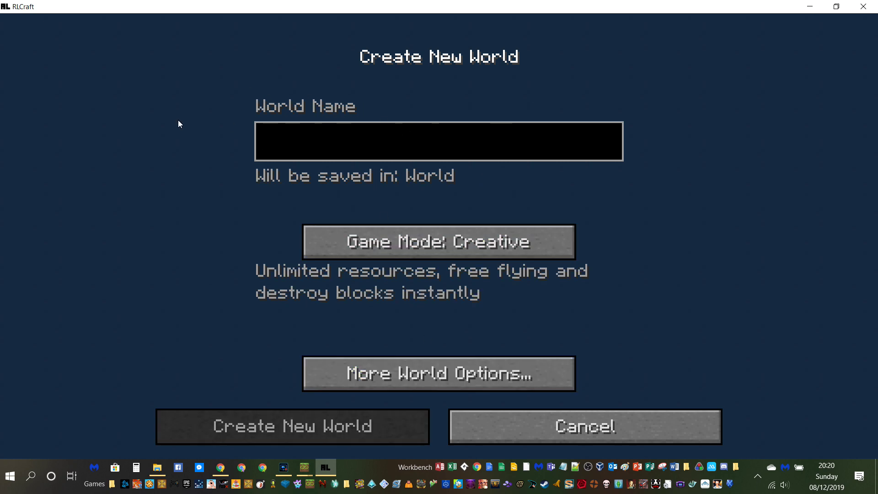
{"action": "type", "text": "Test"}
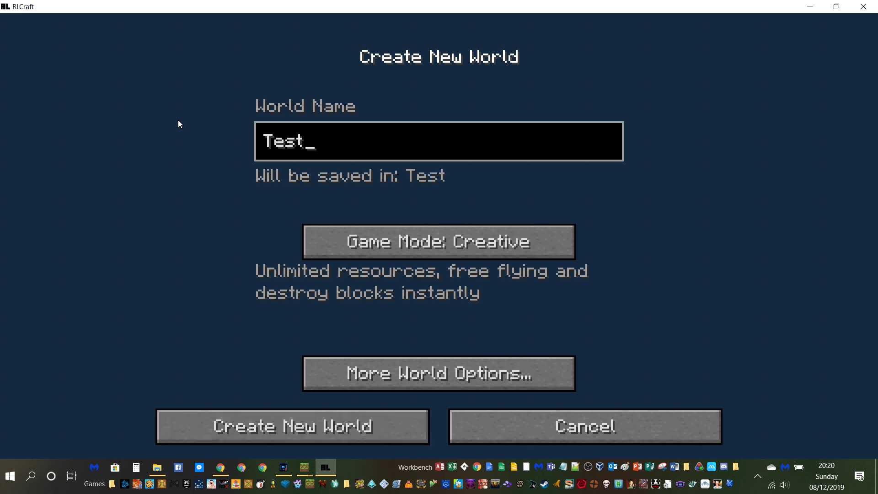
{"action": "left_click", "coordinate": [314, 426]}
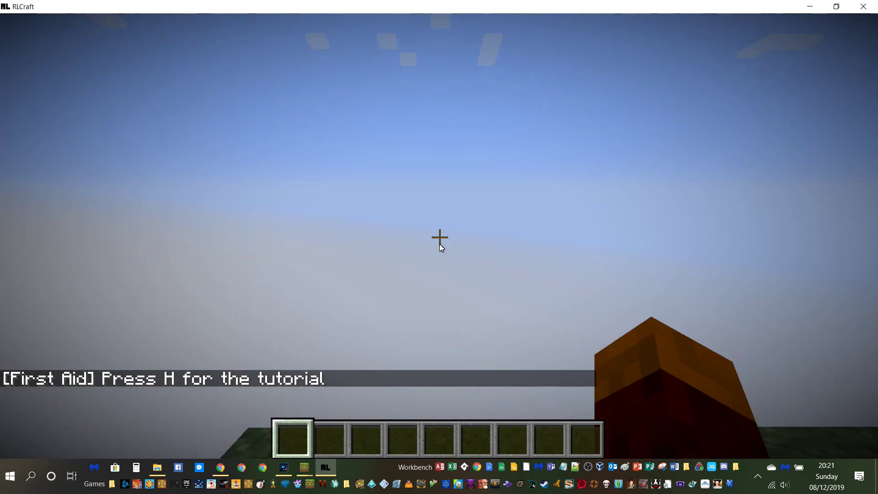
Step: Open the First Aid mod tutorial, page through it to the end and close the health screen
{"action": "mouse_move", "coordinate": [439, 237]}
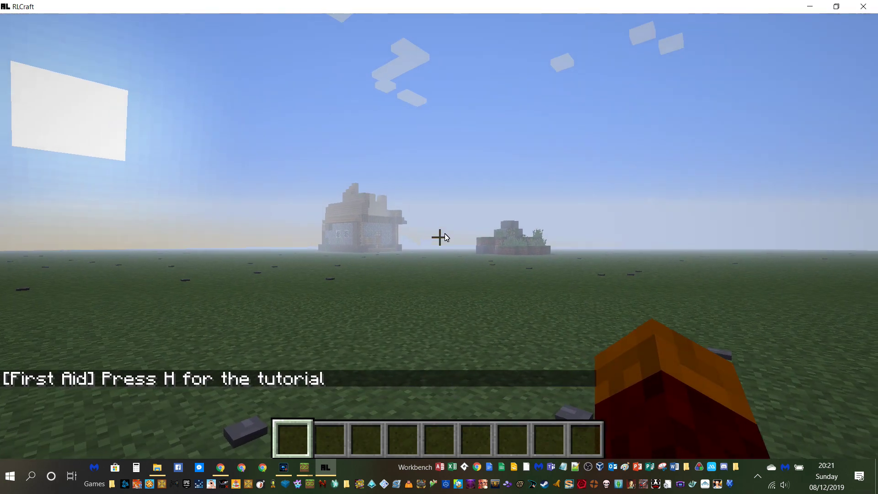
{"action": "key", "text": "h"}
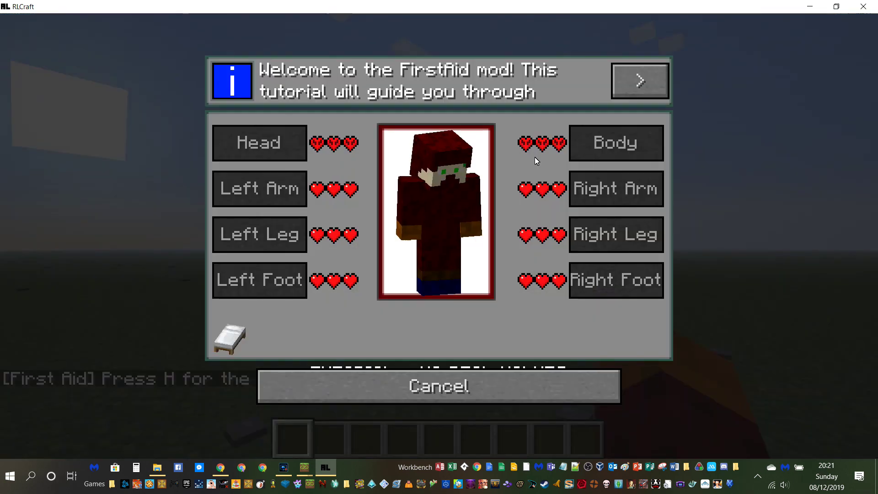
{"action": "left_click", "coordinate": [633, 87]}
{"action": "left_click", "coordinate": [633, 87]}
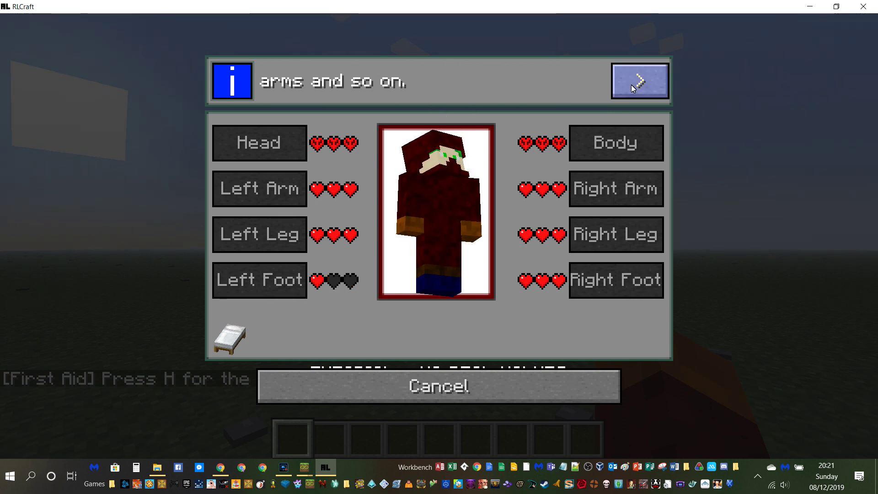
{"action": "left_click", "coordinate": [633, 87]}
{"action": "left_click", "coordinate": [633, 86]}
{"action": "left_click", "coordinate": [632, 86]}
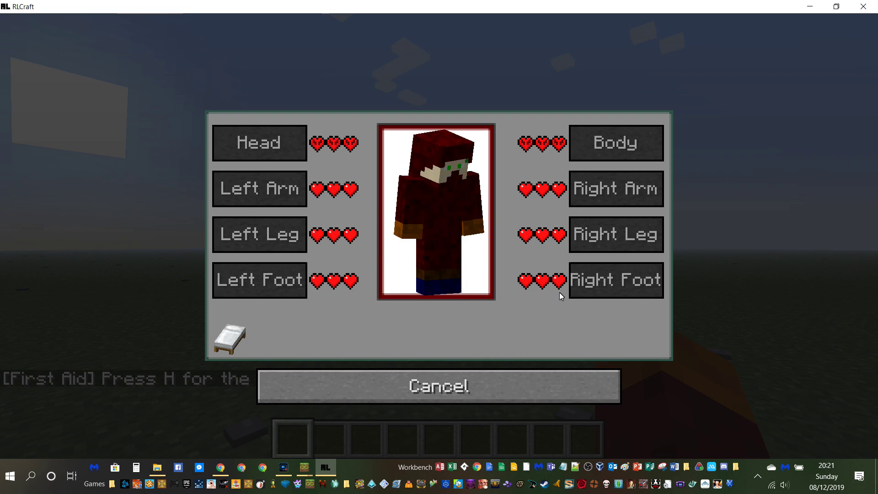
{"action": "left_click", "coordinate": [425, 386]}
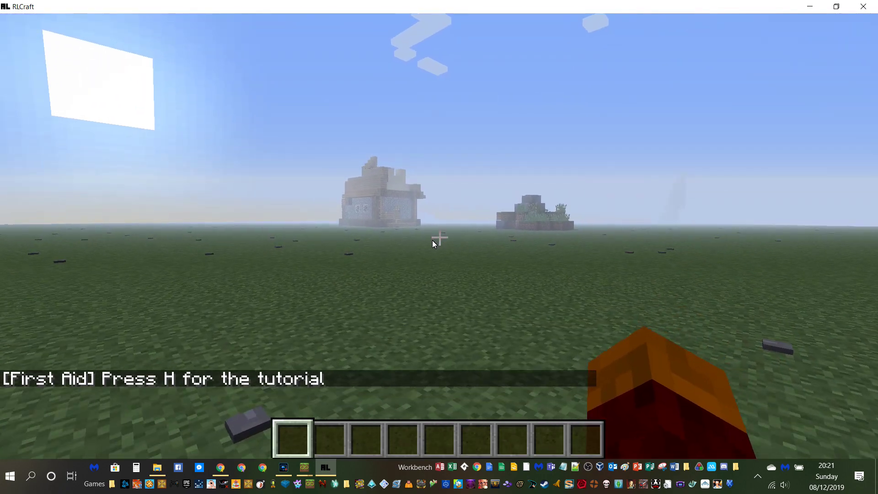
Step: Explore the superflat world by travelling forward past its structures, floating ships and creatures
{"action": "key", "text": "w"}
{"action": "key", "text": "w"}
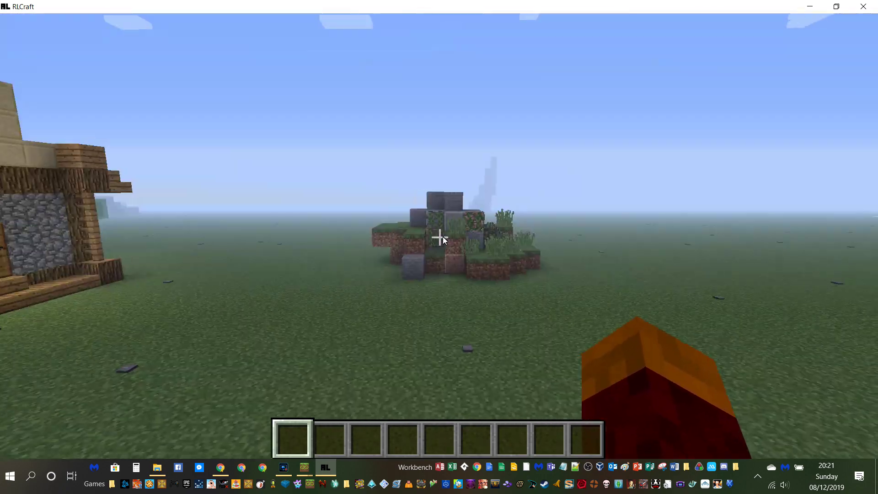
{"action": "key", "text": "w"}
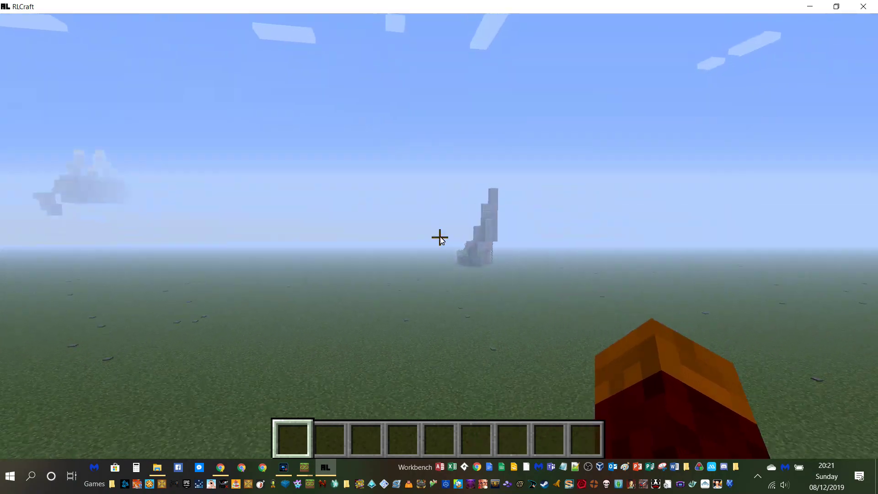
{"action": "key", "text": "w"}
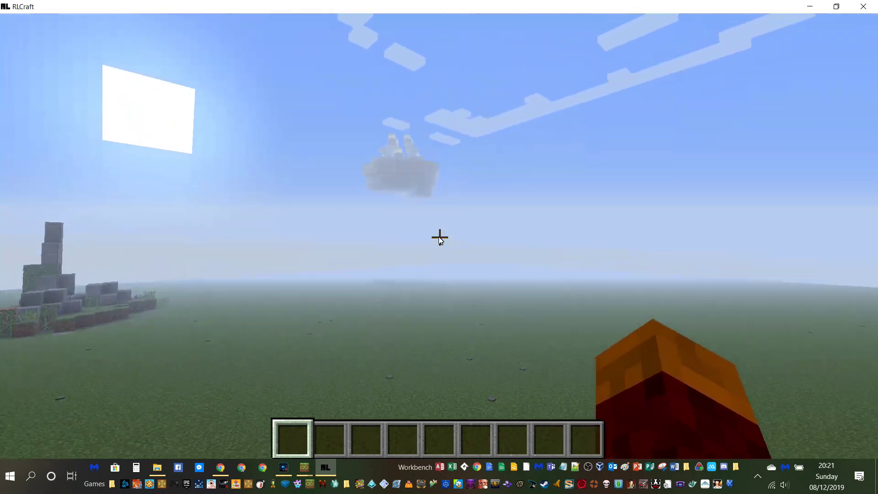
{"action": "key", "text": "w"}
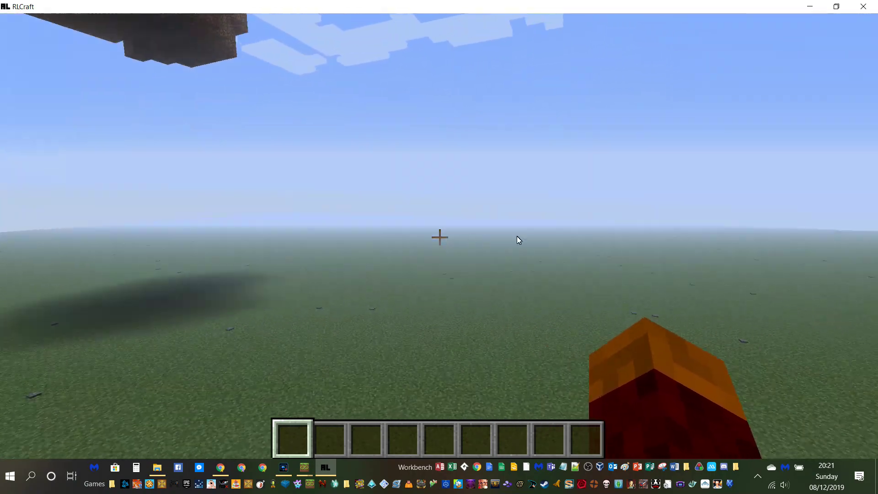
{"action": "key", "text": "w"}
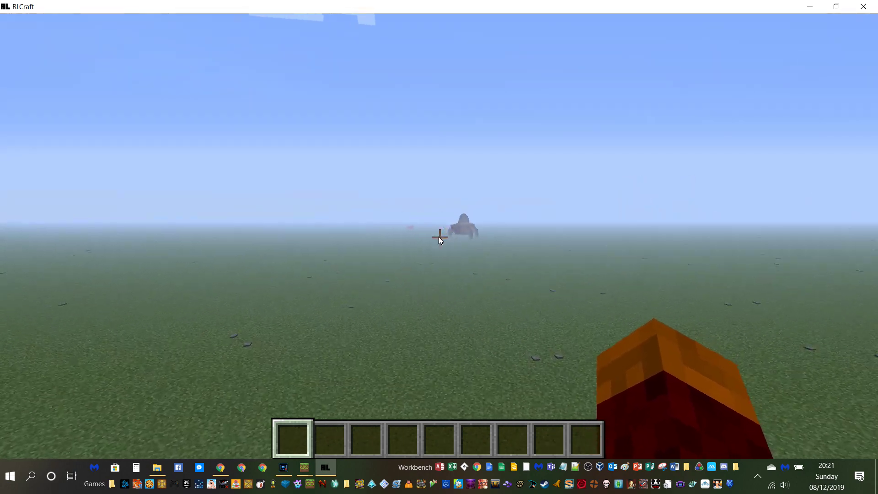
{"action": "key", "text": "w"}
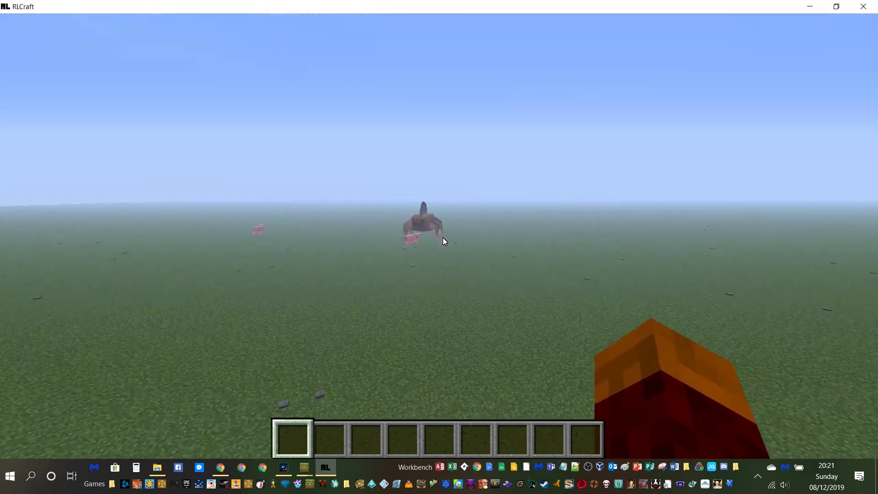
{"action": "key", "text": "w"}
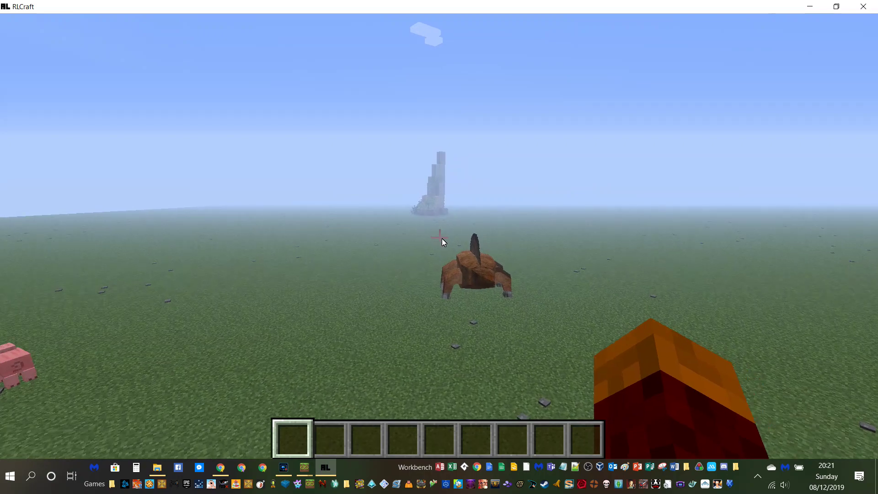
{"action": "key", "text": "w"}
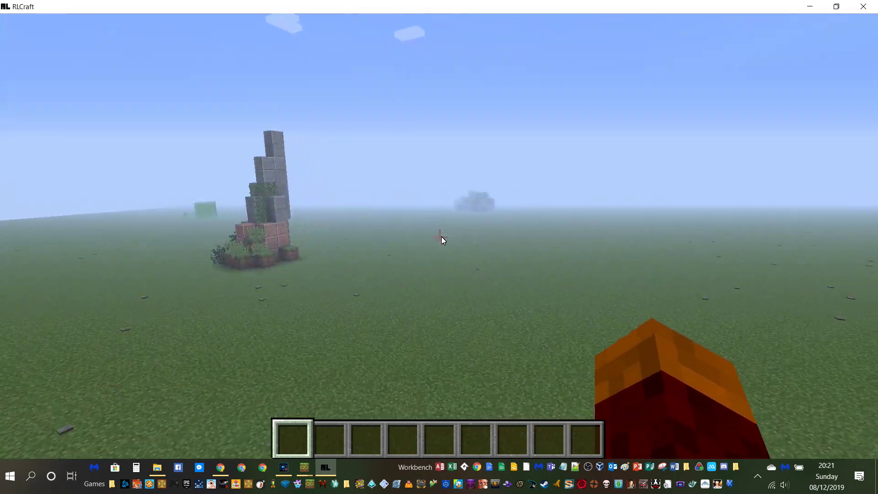
{"action": "key", "text": "w"}
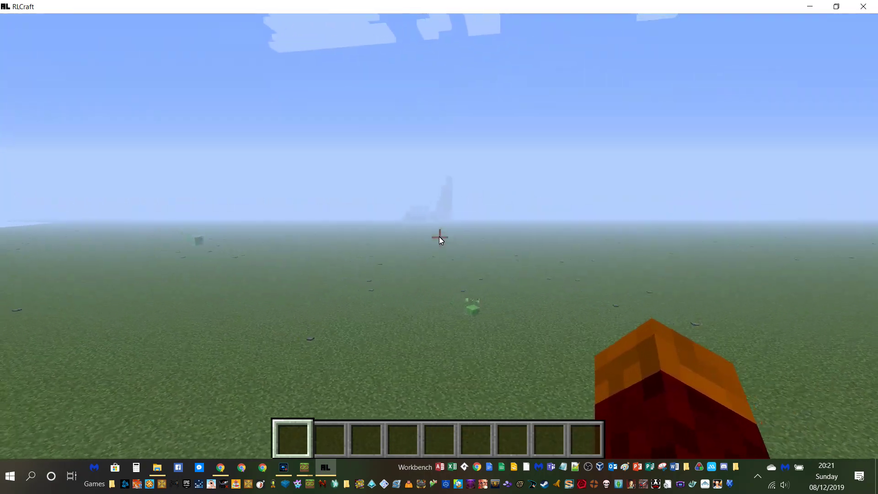
{"action": "key", "text": "w"}
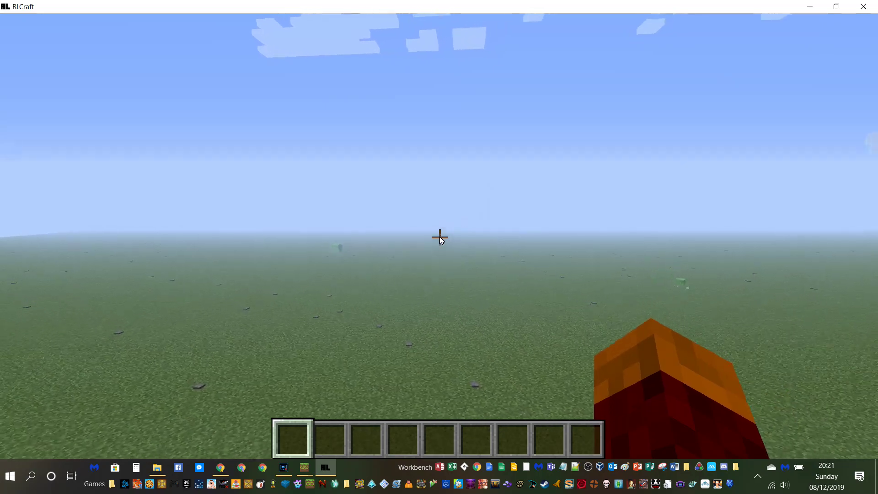
{"action": "key", "text": "w"}
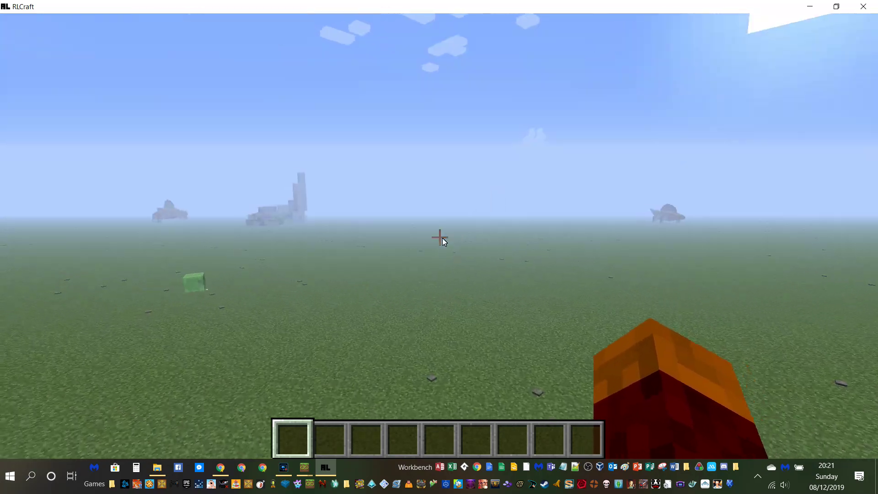
{"action": "key", "text": "w"}
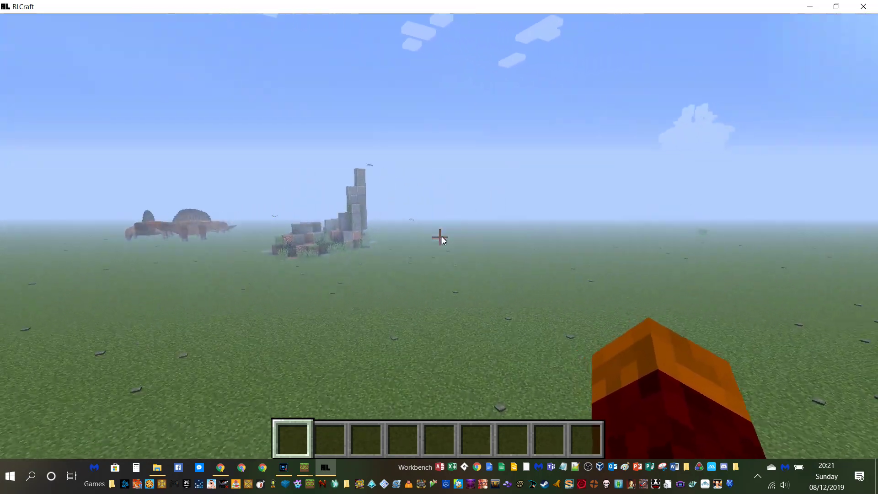
{"action": "key", "text": "w"}
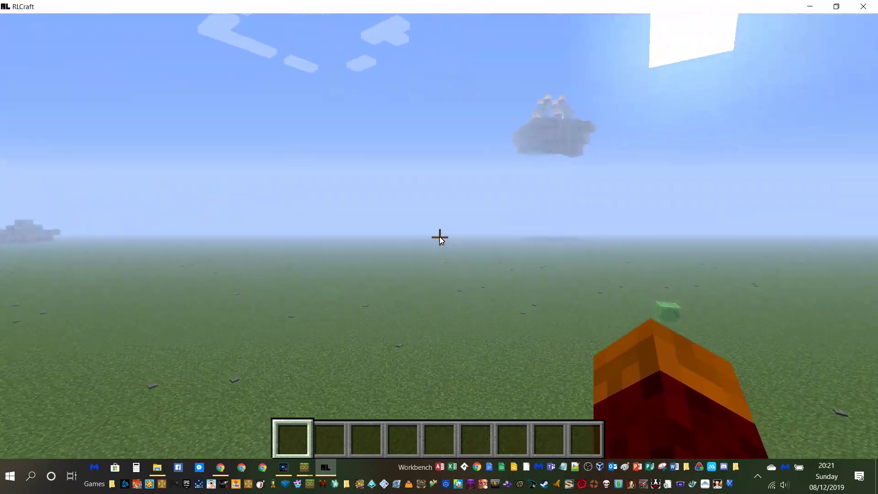
{"action": "key", "text": "w"}
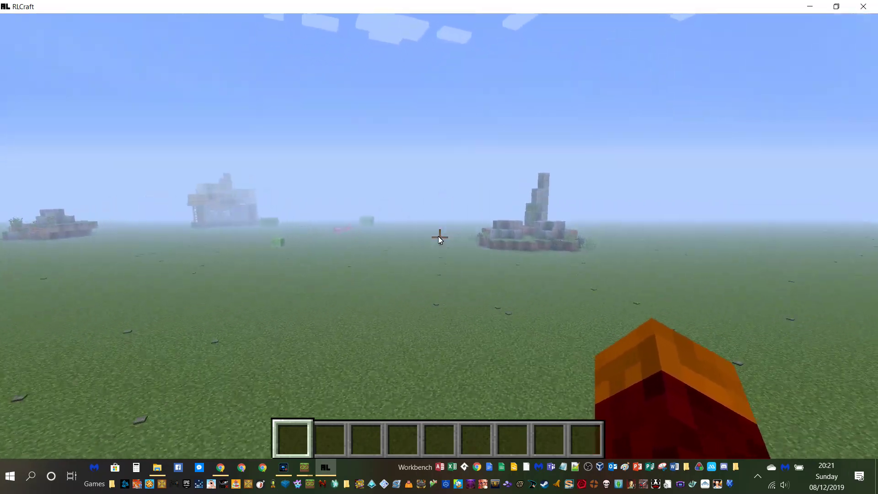
{"action": "key", "text": "w"}
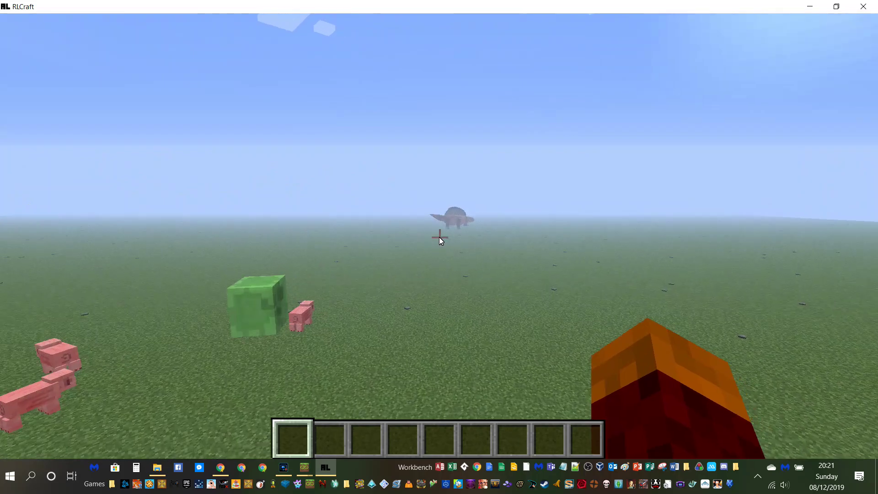
{"action": "key", "text": "w"}
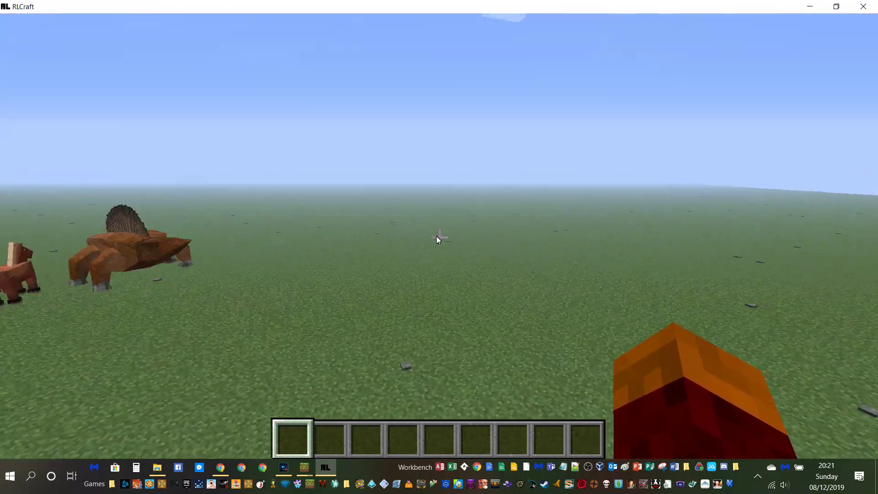
Step: Switch the camera to third-person view from behind and on to the front-facing view of the character
{"action": "key", "text": "F5"}
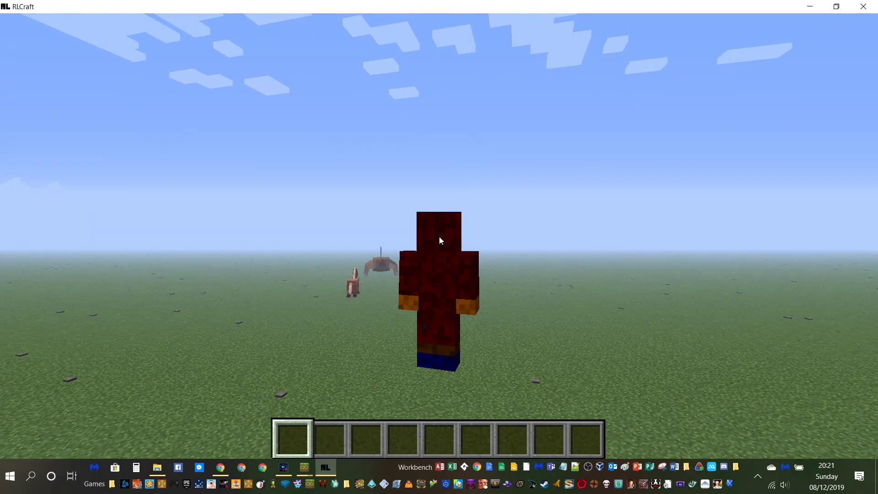
{"action": "key", "text": "F5"}
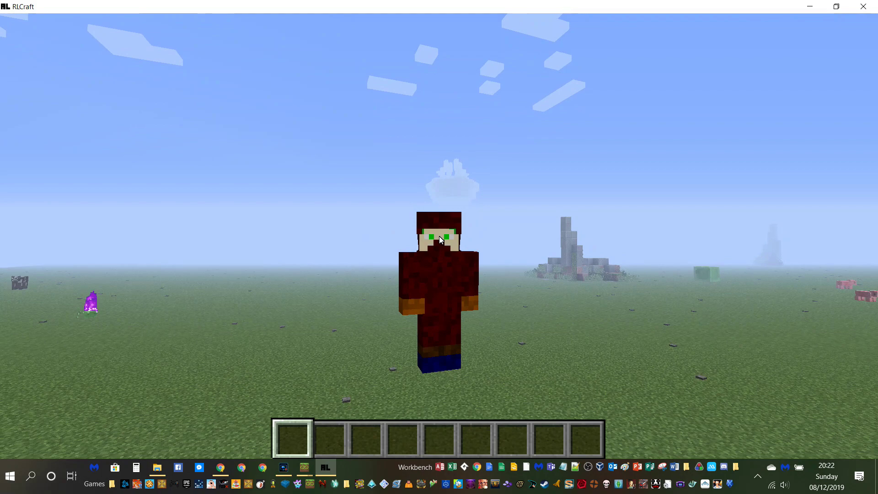
Step: Return the camera to first-person view, then save the Test world and quit to the title screen
{"action": "key", "text": "F5"}
{"action": "key", "text": "Escape"}
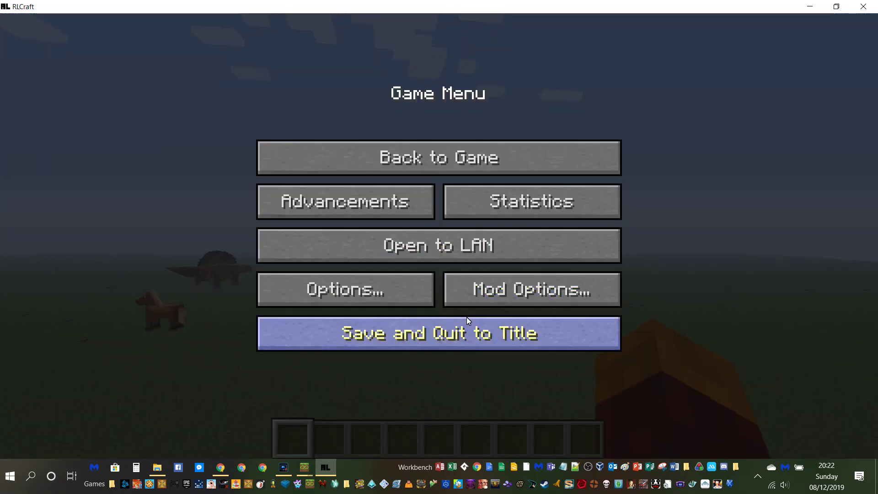
{"action": "left_click", "coordinate": [466, 318]}
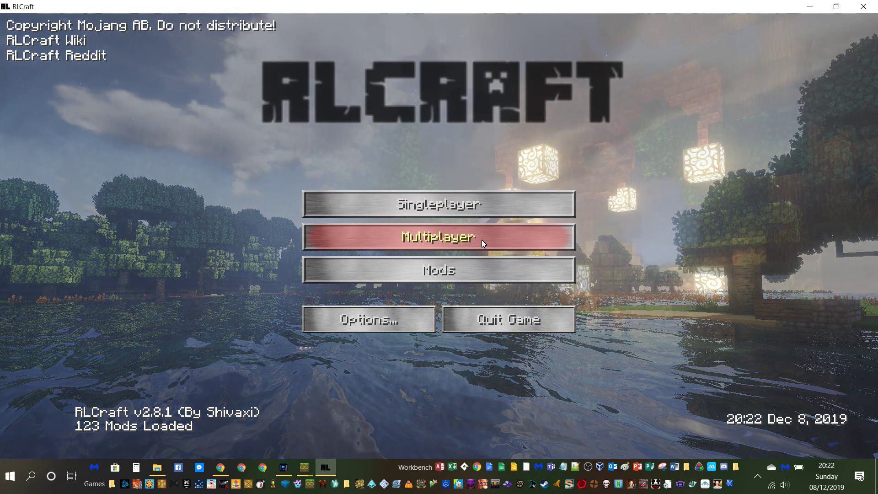
Step: Set up a multiplayer direct connection, clear the previously used server address and join the RLCraft server
{"action": "left_click", "coordinate": [481, 240]}
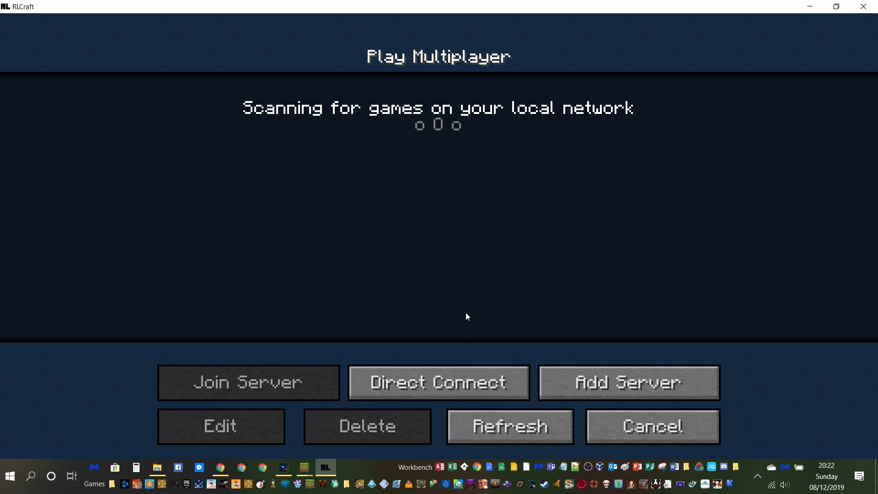
{"action": "left_click", "coordinate": [470, 374]}
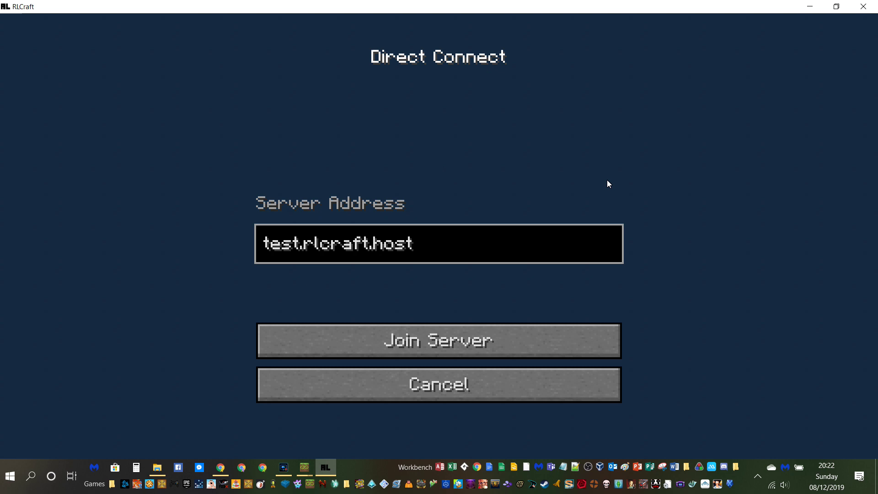
{"action": "key", "text": "BackSpace"}
{"action": "key", "text": "BackSpace"}
{"action": "key", "text": "BackSpace"}
{"action": "key", "text": "BackSpace"}
{"action": "key", "text": "BackSpace"}
{"action": "key", "text": "BackSpace"}
{"action": "key", "text": "BackSpace"}
{"action": "key", "text": "BackSpace"}
{"action": "key", "text": "BackSpace"}
{"action": "key", "text": "BackSpace"}
{"action": "key", "text": "BackSpace"}
{"action": "key", "text": "BackSpace"}
{"action": "key", "text": "BackSpace"}
{"action": "key", "text": "BackSpace"}
{"action": "key", "text": "BackSpace"}
{"action": "key", "text": "BackSpace"}
{"action": "key", "text": "BackSpace"}
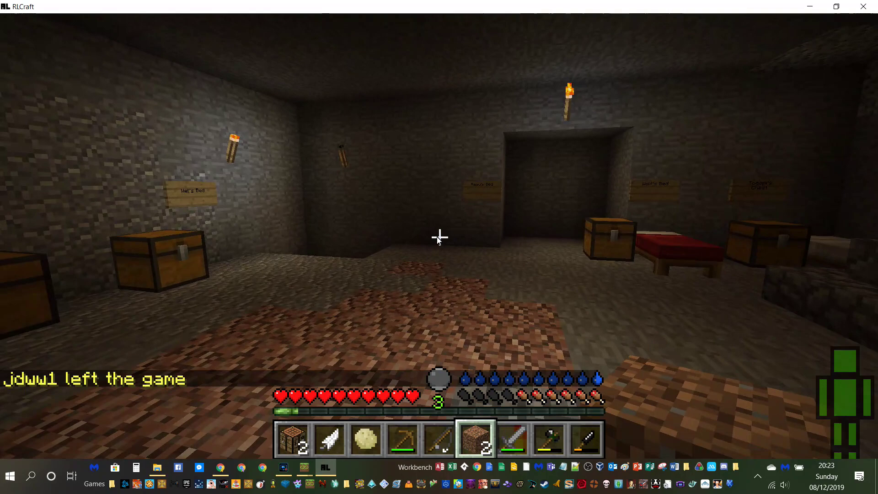
Step: Walk through the stone base on the server, looking over the labelled beds and chests
{"action": "key", "text": "w"}
{"action": "key", "text": "w"}
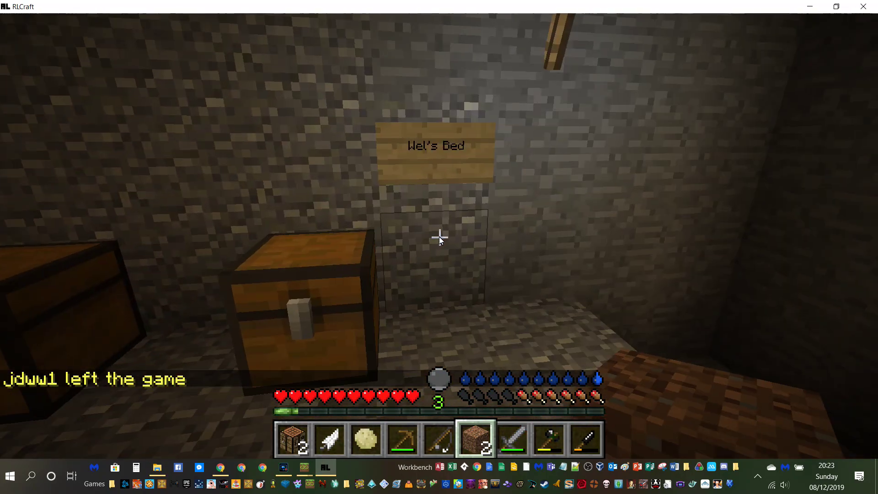
{"action": "key", "text": "w"}
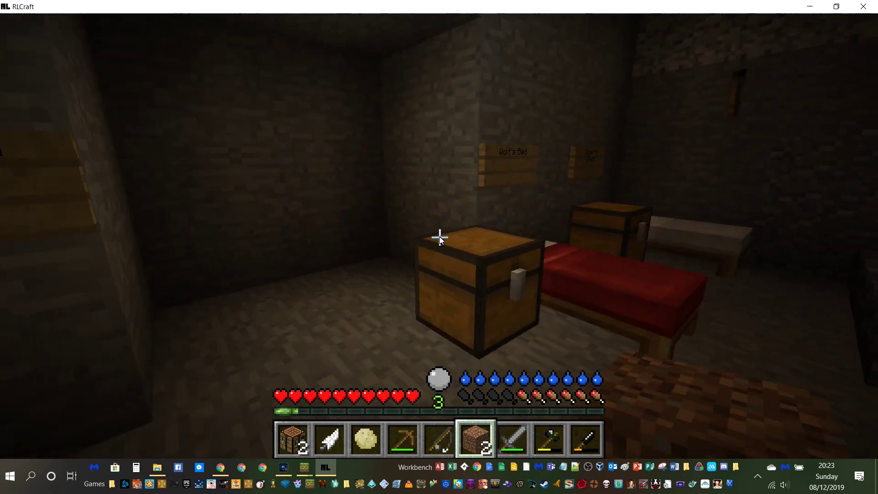
{"action": "key", "text": "w"}
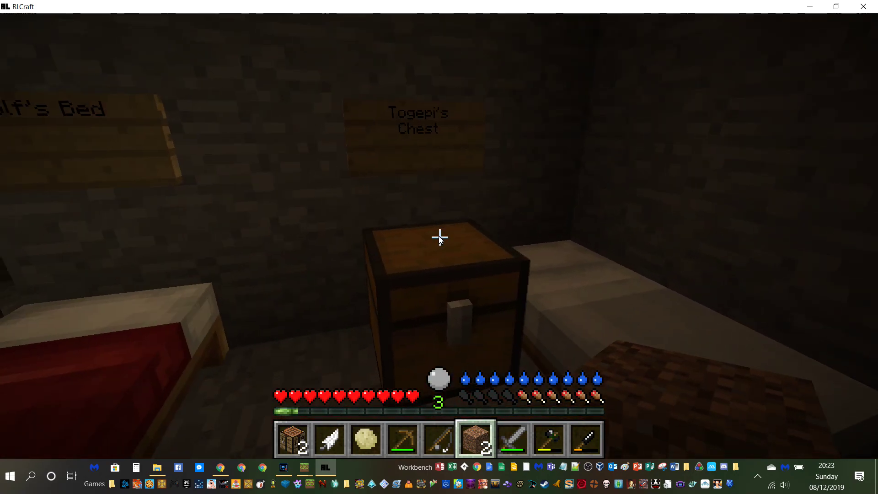
{"action": "key", "text": "w"}
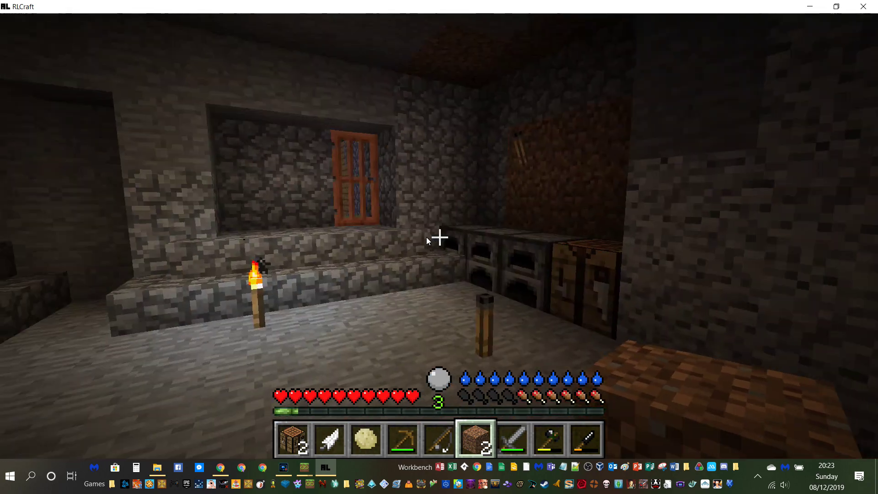
Step: Leave the base through the wooden door and survey the water, hills and floating island outside
{"action": "key", "text": "w"}
{"action": "key", "text": "w"}
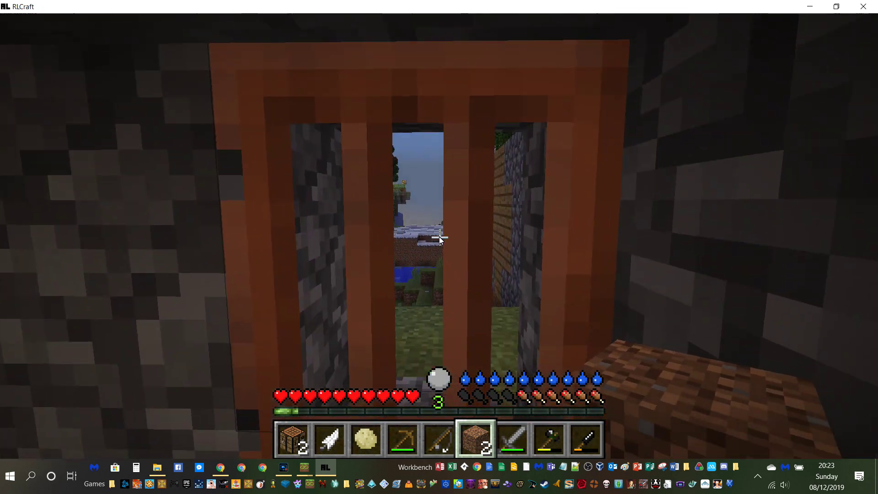
{"action": "right_click", "coordinate": [439, 236]}
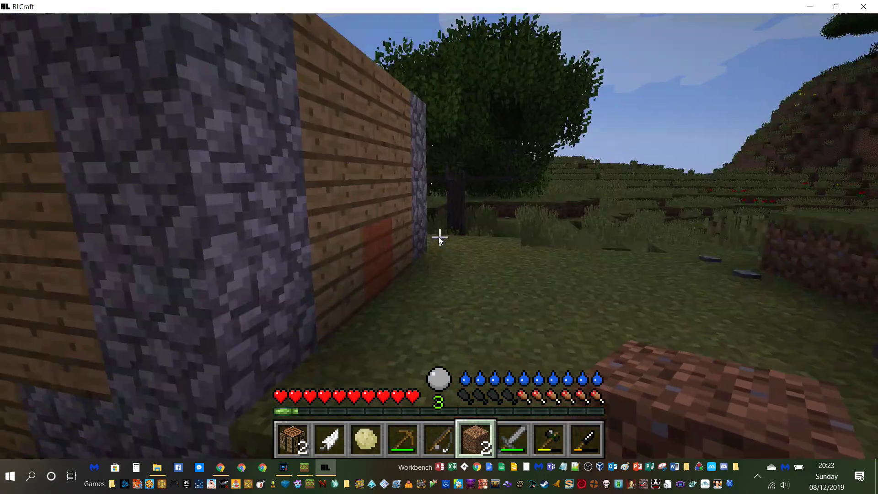
{"action": "key", "text": "w"}
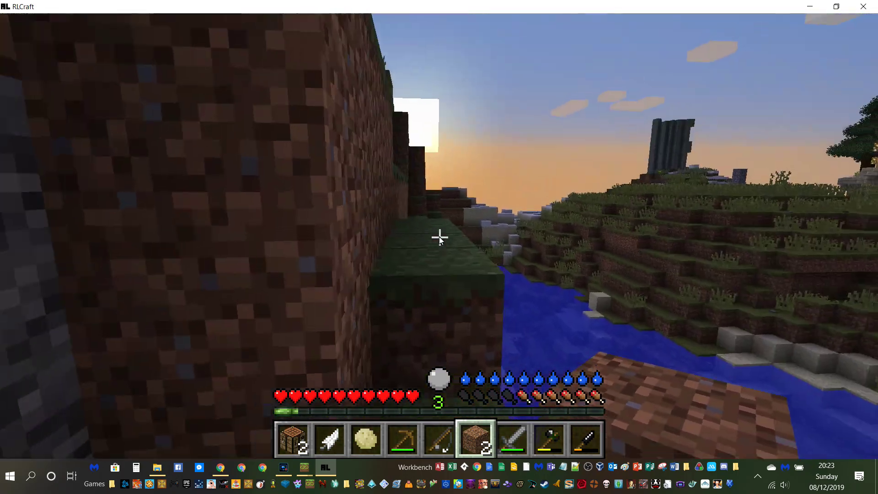
{"action": "key", "text": "w"}
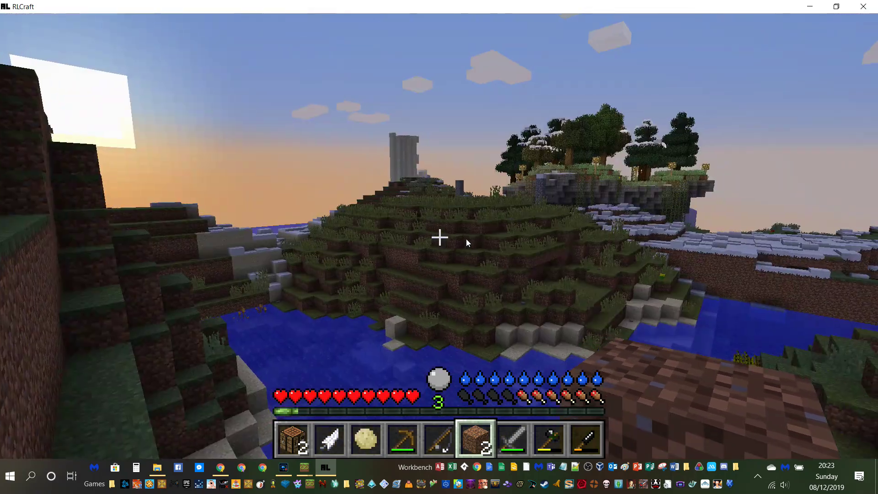
Step: Go back into the base, close the wooden door and walk towards the storage chests
{"action": "key", "text": "w"}
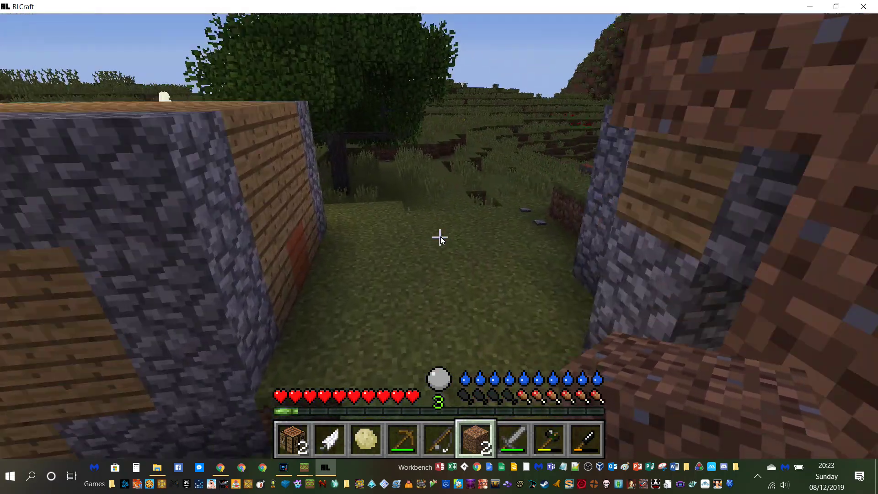
{"action": "key", "text": "w"}
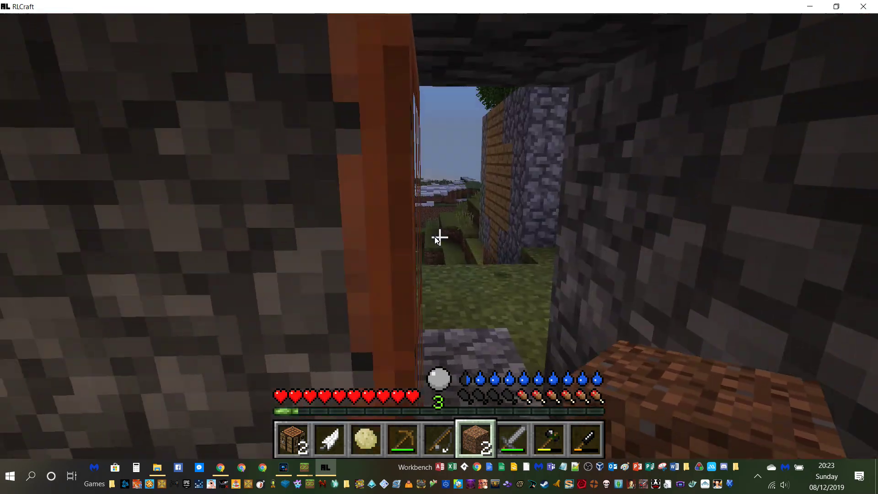
{"action": "right_click", "coordinate": [437, 237]}
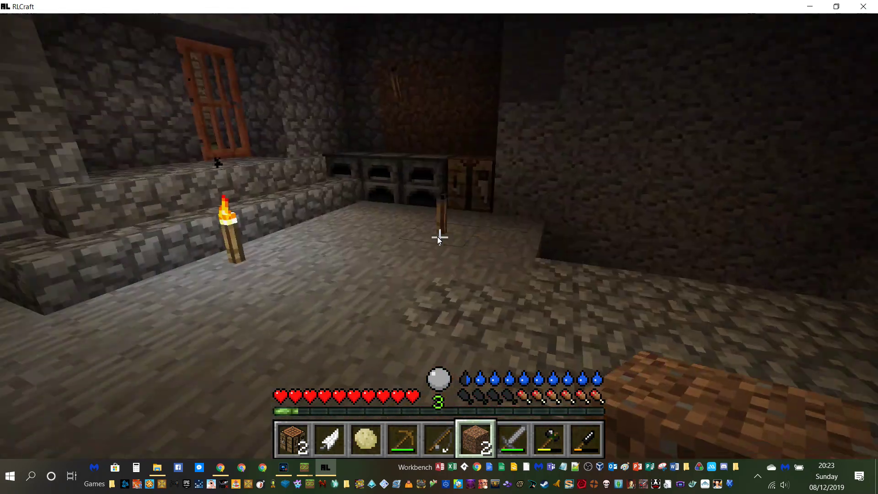
{"action": "key", "text": "w"}
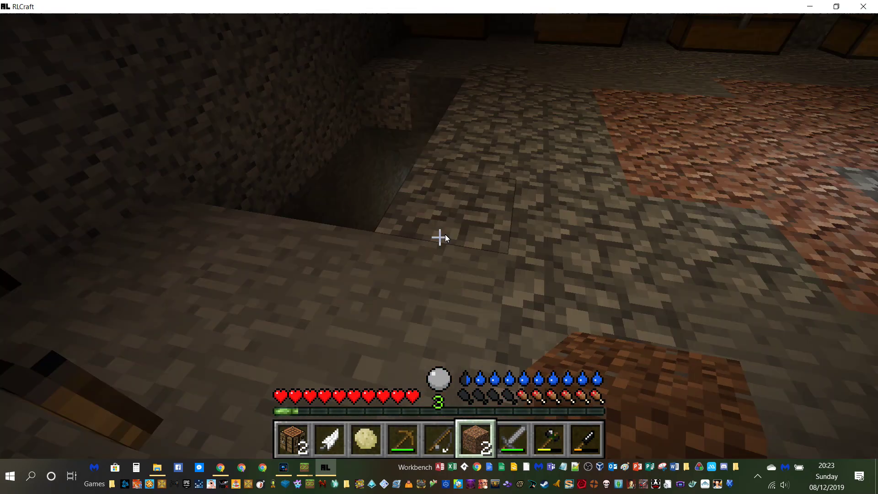
{"action": "key", "text": "w"}
{"action": "key", "text": "w"}
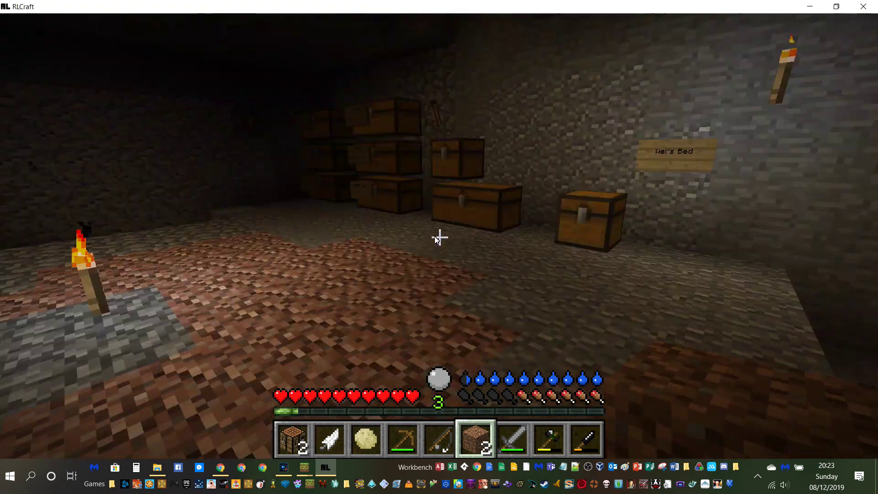
Step: Disconnect from the server and return to the title screen
{"action": "key", "text": "Escape"}
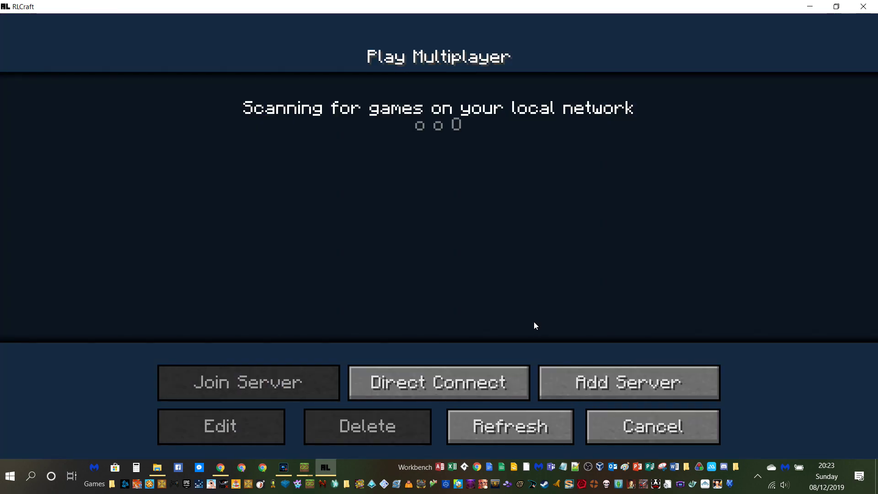
{"action": "left_click", "coordinate": [621, 441]}
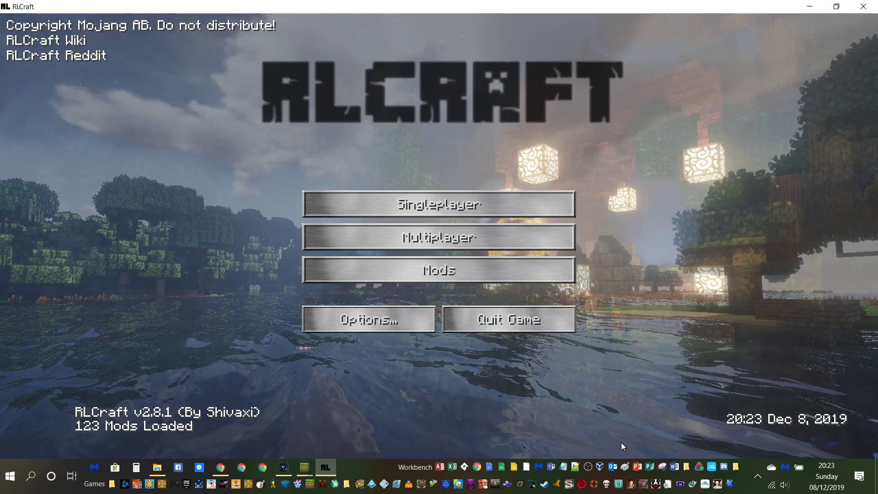
Step: Permanently delete the singleplayer world Test and quit the game
{"action": "left_click", "coordinate": [465, 205]}
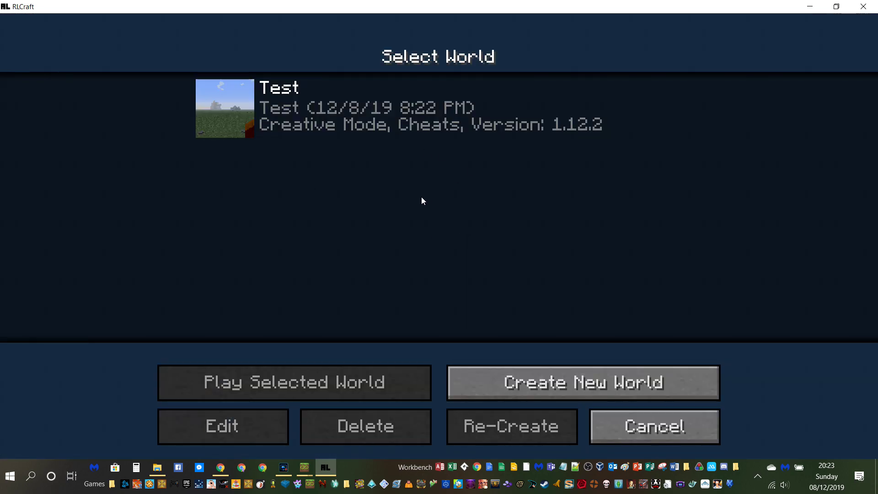
{"action": "left_click", "coordinate": [276, 128]}
{"action": "left_click", "coordinate": [397, 426]}
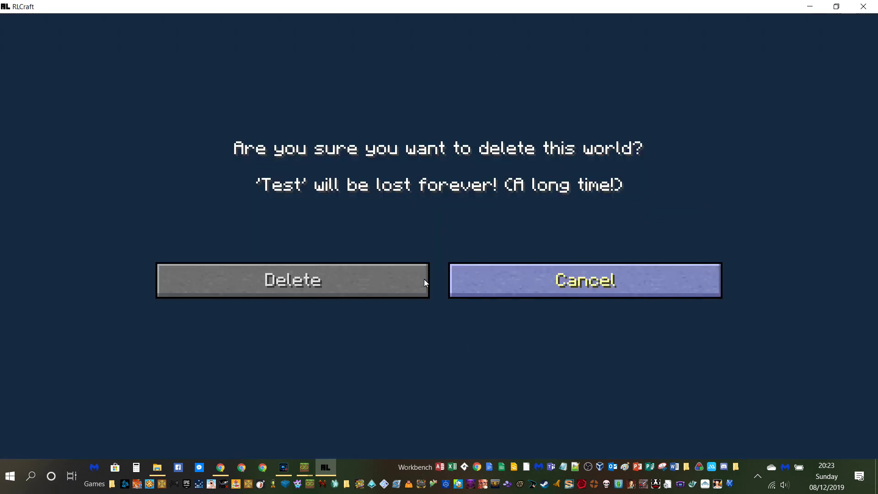
{"action": "left_click", "coordinate": [423, 281]}
{"action": "left_click", "coordinate": [654, 426]}
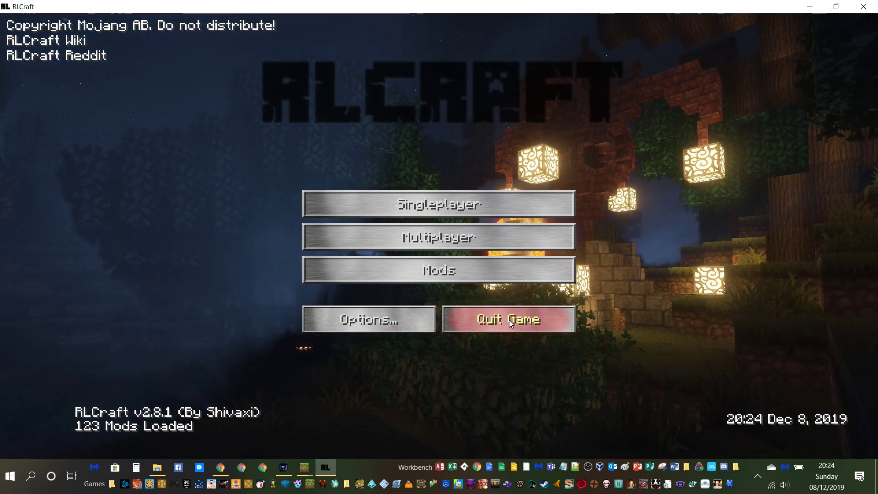
{"action": "left_click", "coordinate": [509, 319]}
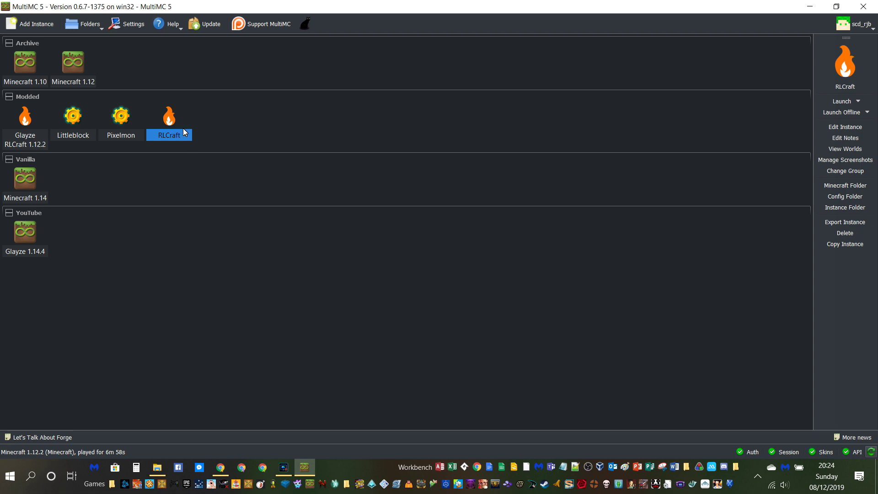
Step: Permanently delete the RLCraft instance from the Modded group
{"action": "key", "text": "Delete"}
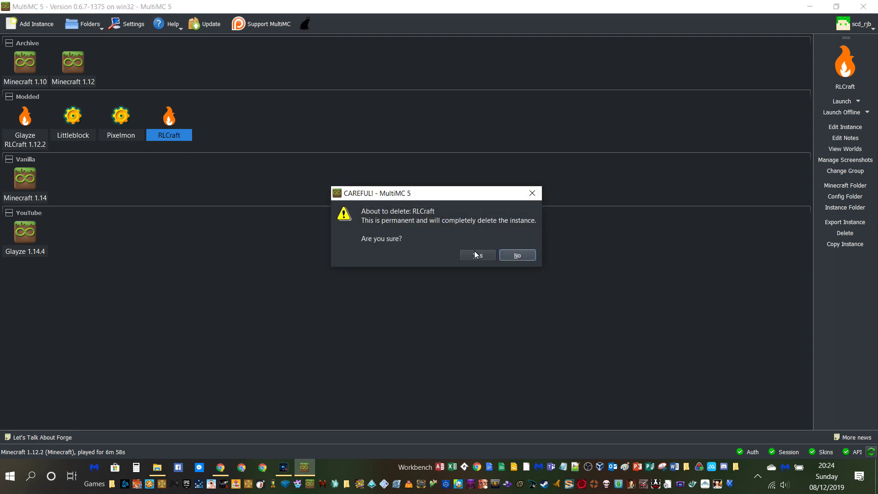
{"action": "left_click", "coordinate": [474, 255]}
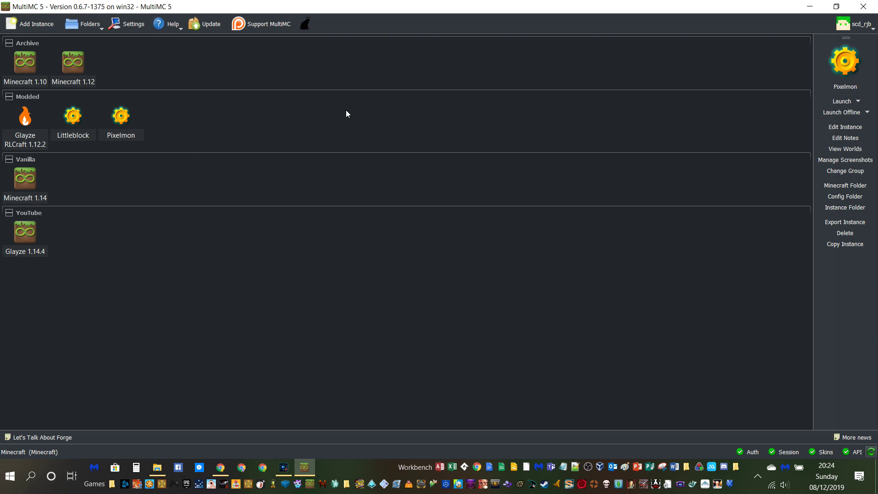
Step: Close MultiMC and delete the RLCraft 1.12.2 Beta v2.8.1 zip file from the desktop
{"action": "left_click", "coordinate": [863, 7]}
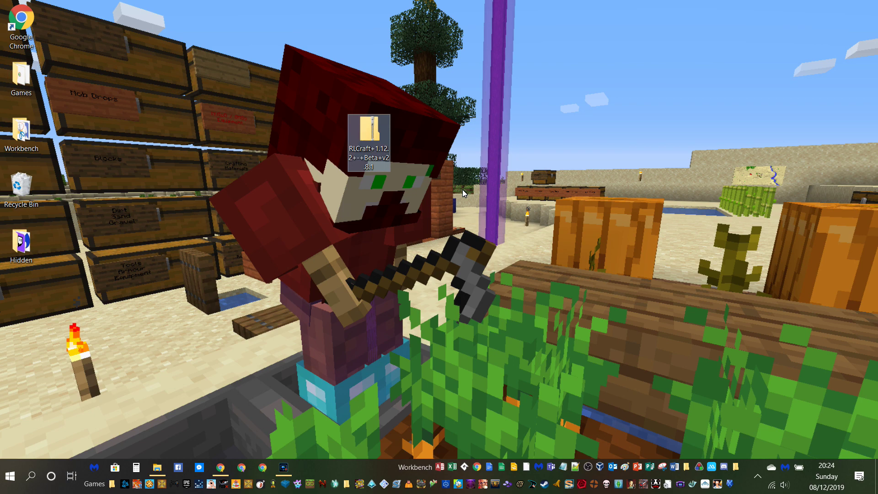
{"action": "key", "text": "Delete"}
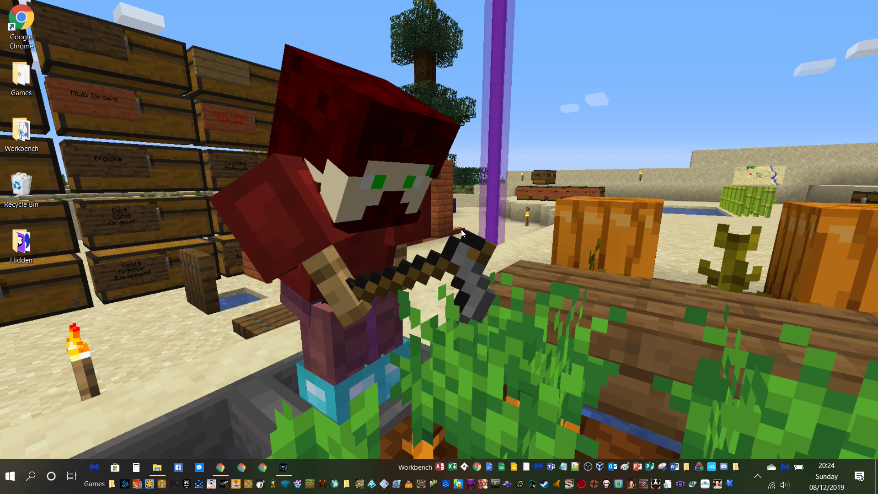
Step: Bring up the Screen Recorder controls and place them in the corner of the desktop
{"action": "left_click", "coordinate": [284, 467]}
{"action": "left_click_drag", "start_coordinate": [450, 218], "coordinate": [813, 449]}
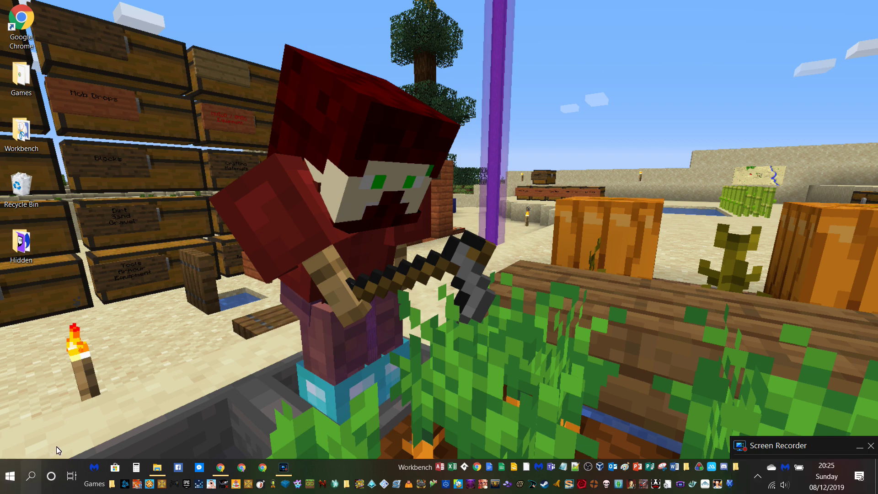
{"action": "key", "text": "super"}
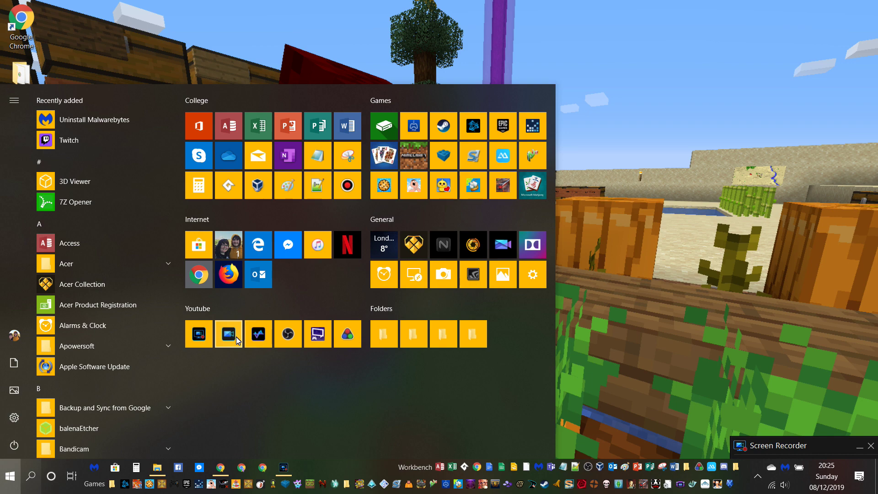
{"action": "left_click", "coordinate": [236, 337]}
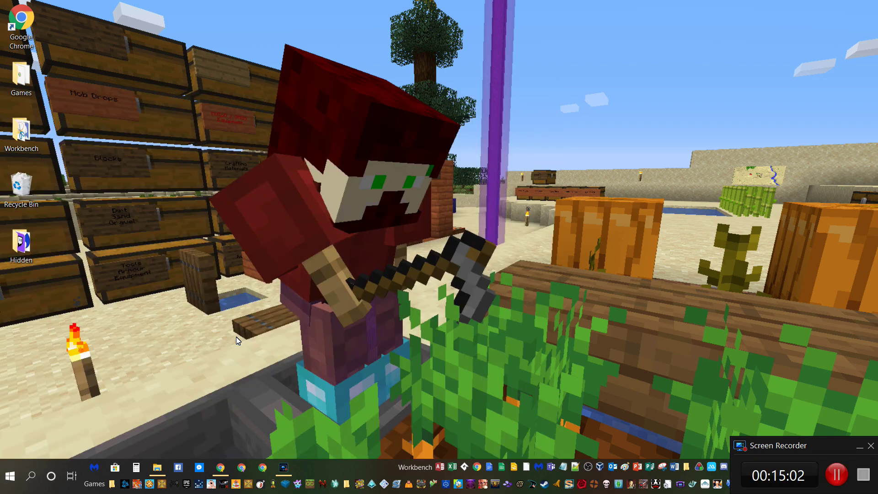